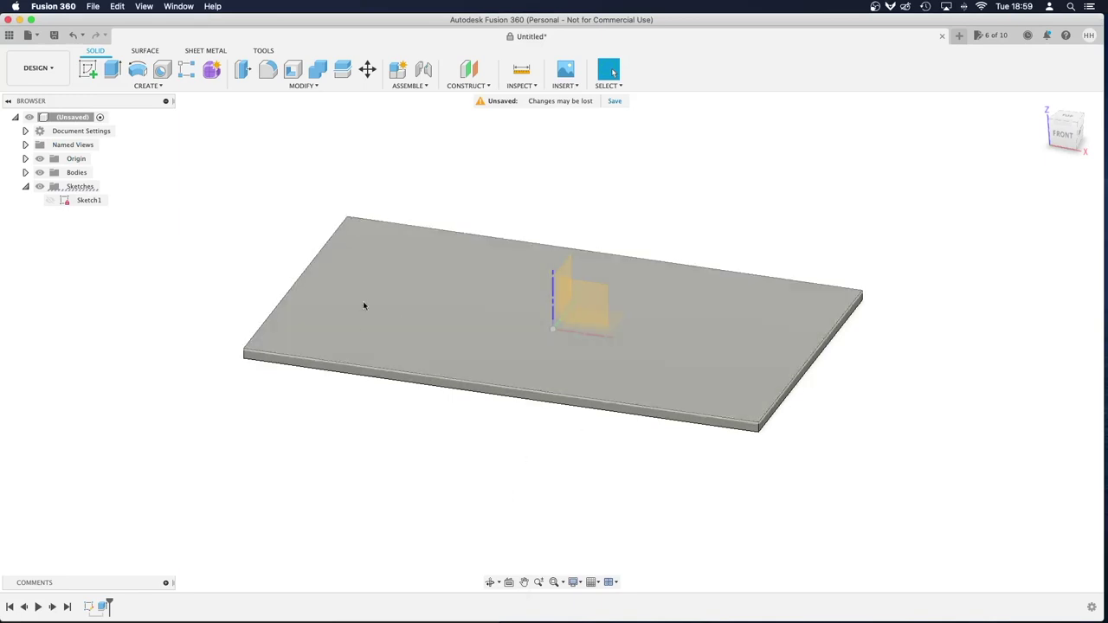
# Step: Create a new sketch on the XZ plane, viewed from the front, with the line tool ready
pyautogui.click(574, 308)
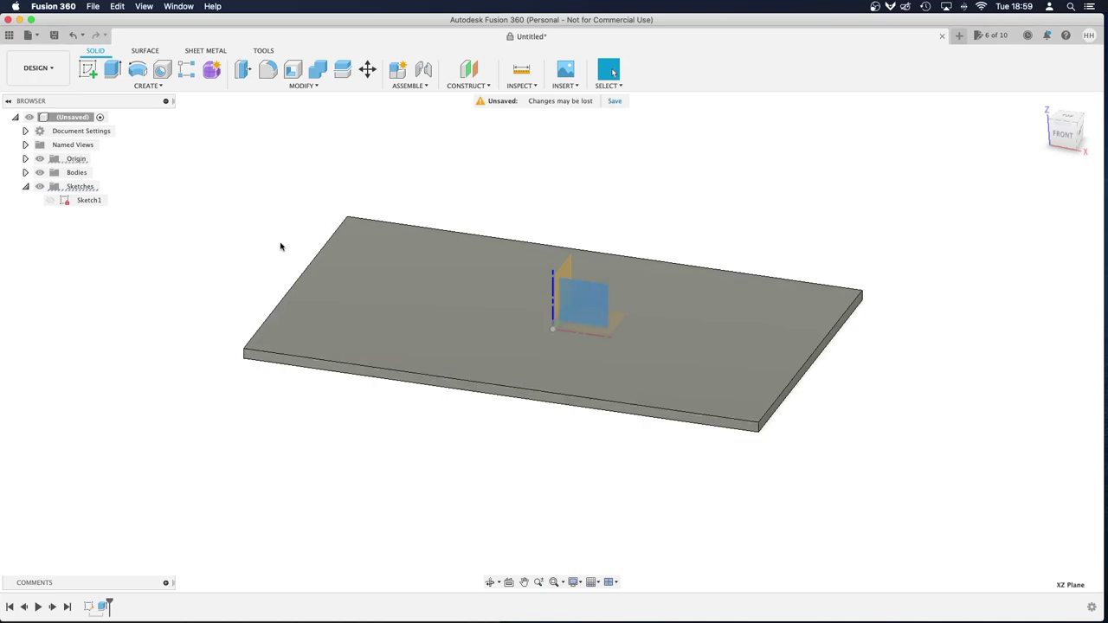
pyautogui.click(86, 70)
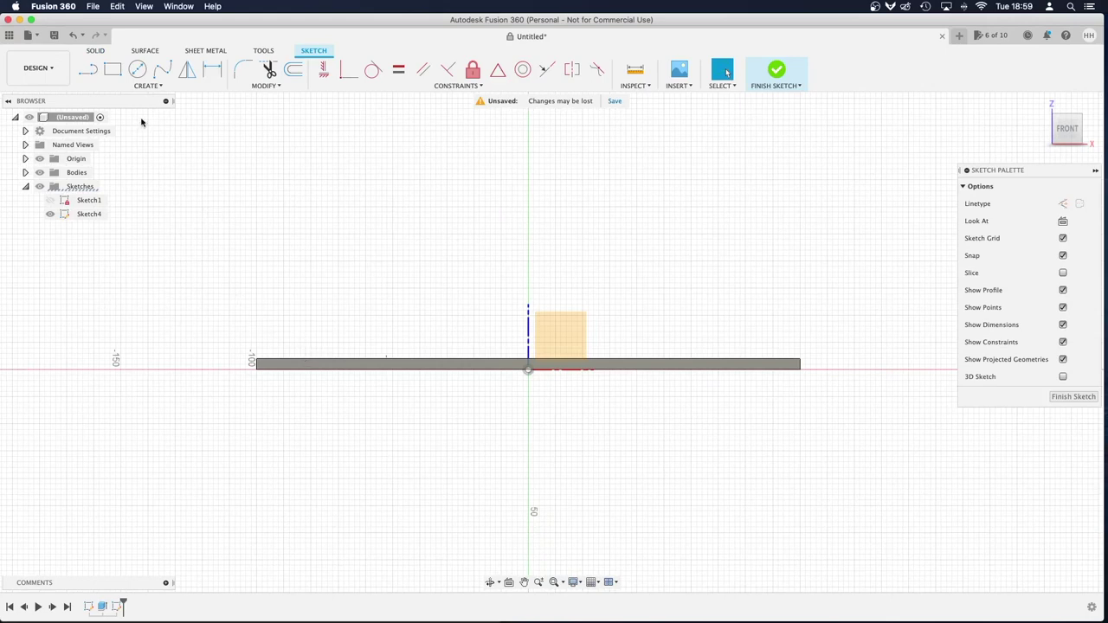
pyautogui.click(88, 69)
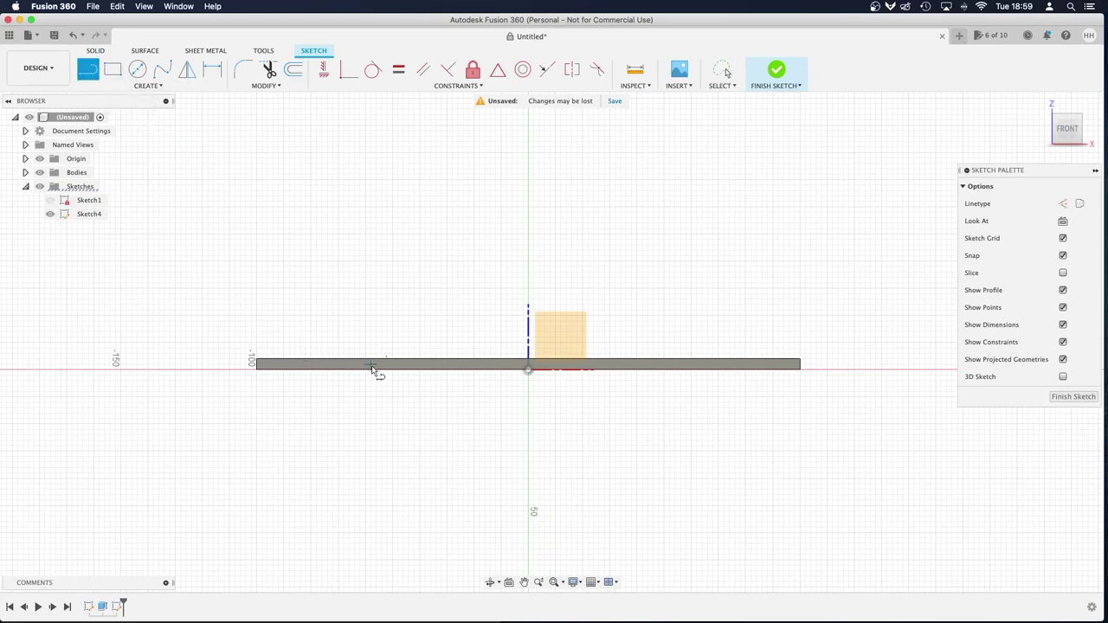
# Step: Draw a closed right triangle with a 16 mm base on the plate's left end and finish the sketch
pyautogui.click(285, 359)
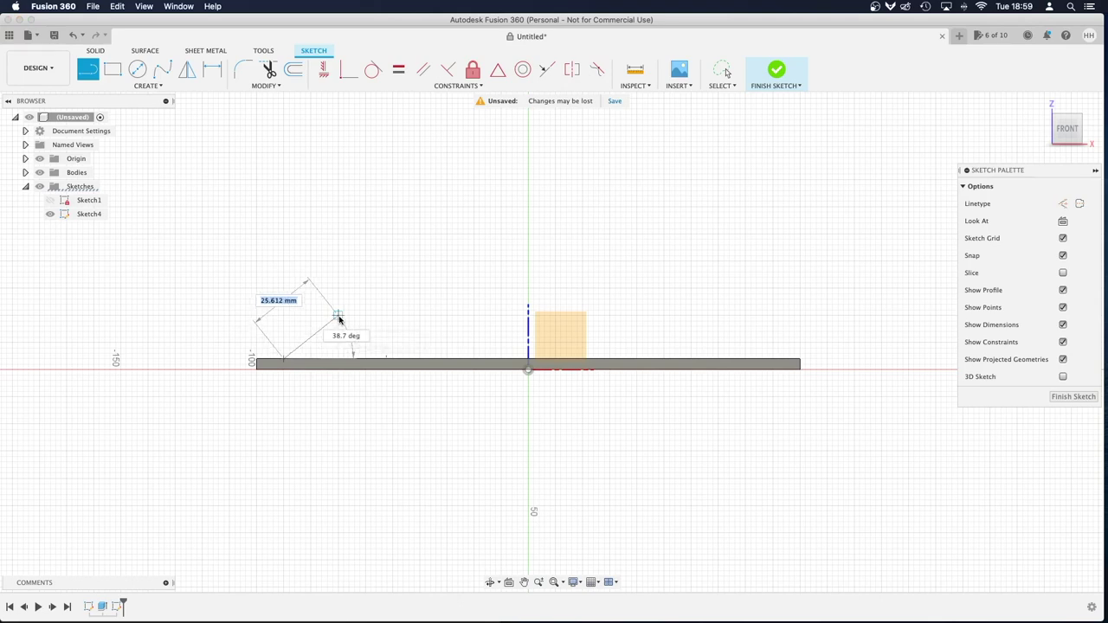
pyautogui.click(339, 317)
pyautogui.click(339, 363)
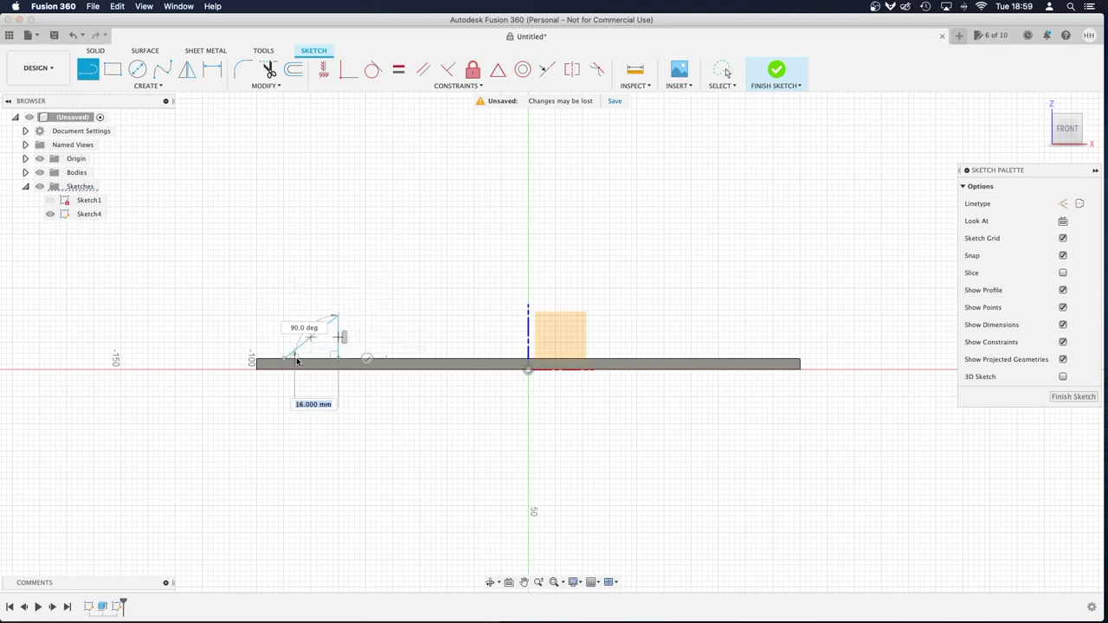
pyautogui.click(285, 359)
pyautogui.press('Escape')
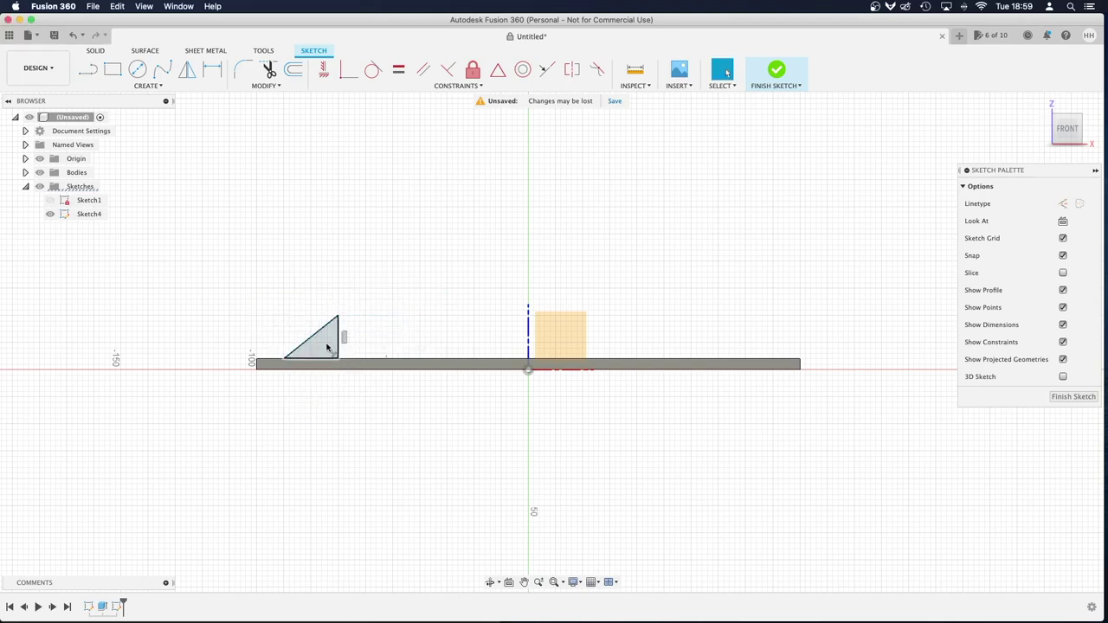
pyautogui.click(321, 345)
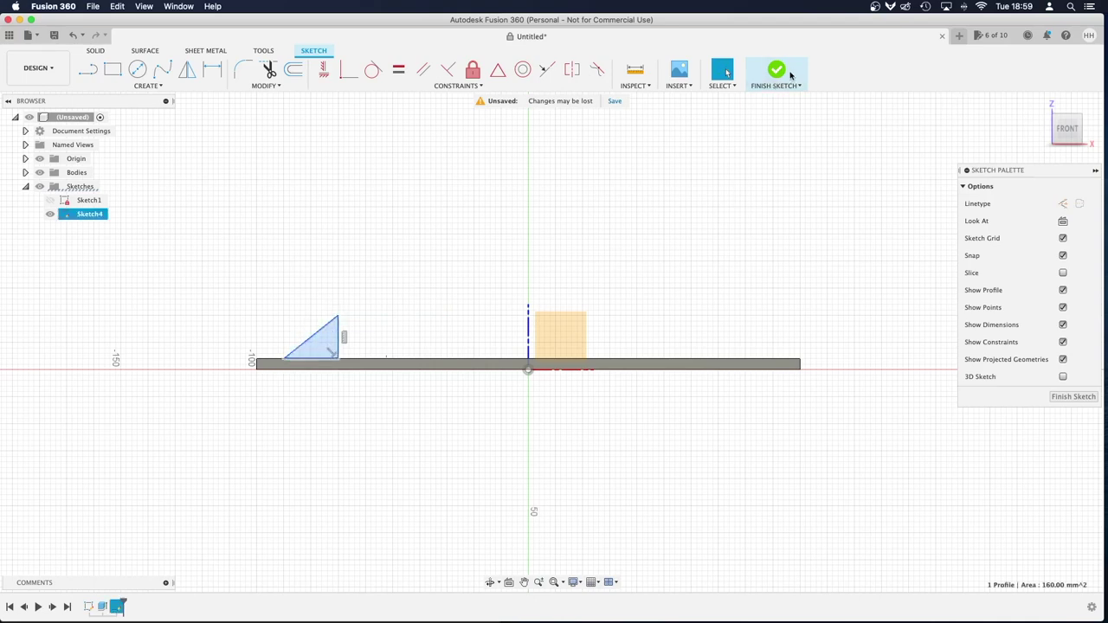
pyautogui.keyDown('shift'); pyautogui.moveTo(774, 99); pyautogui.dragTo(386, 335, button='middle'); pyautogui.keyUp('shift')
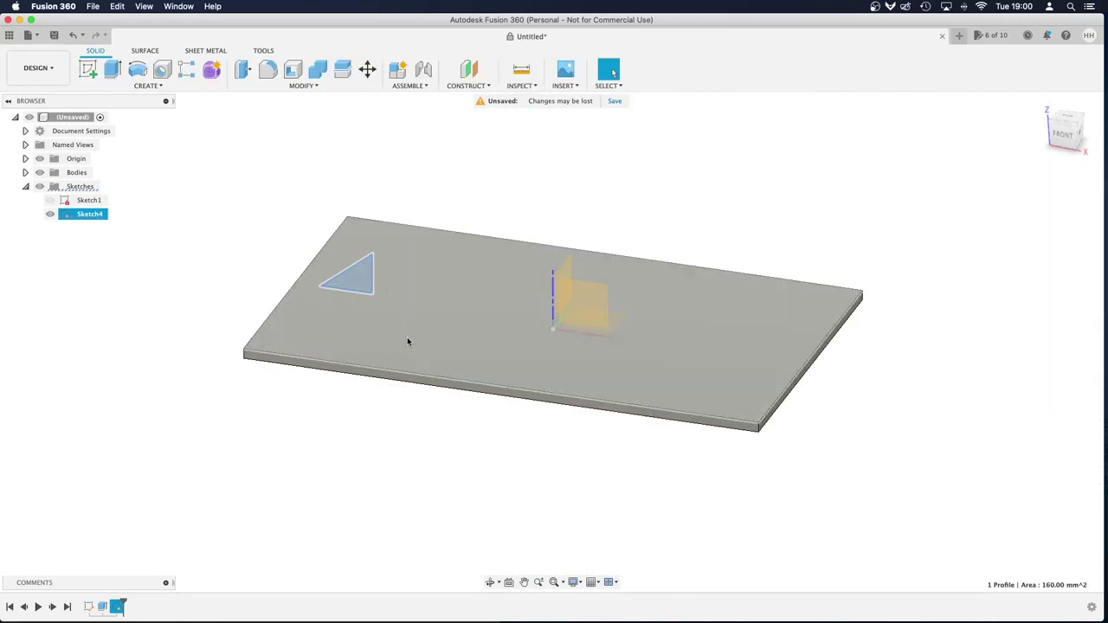
# Step: Extrude the triangle symmetrically 50 mm, joined to the plate
pyautogui.press('e')
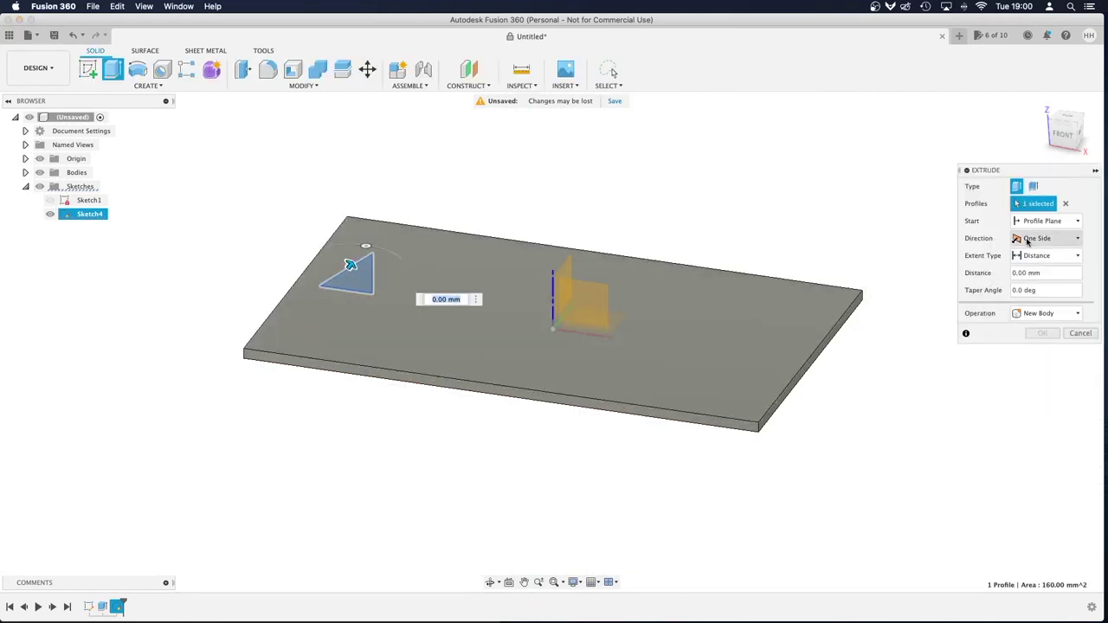
pyautogui.click(1030, 241)
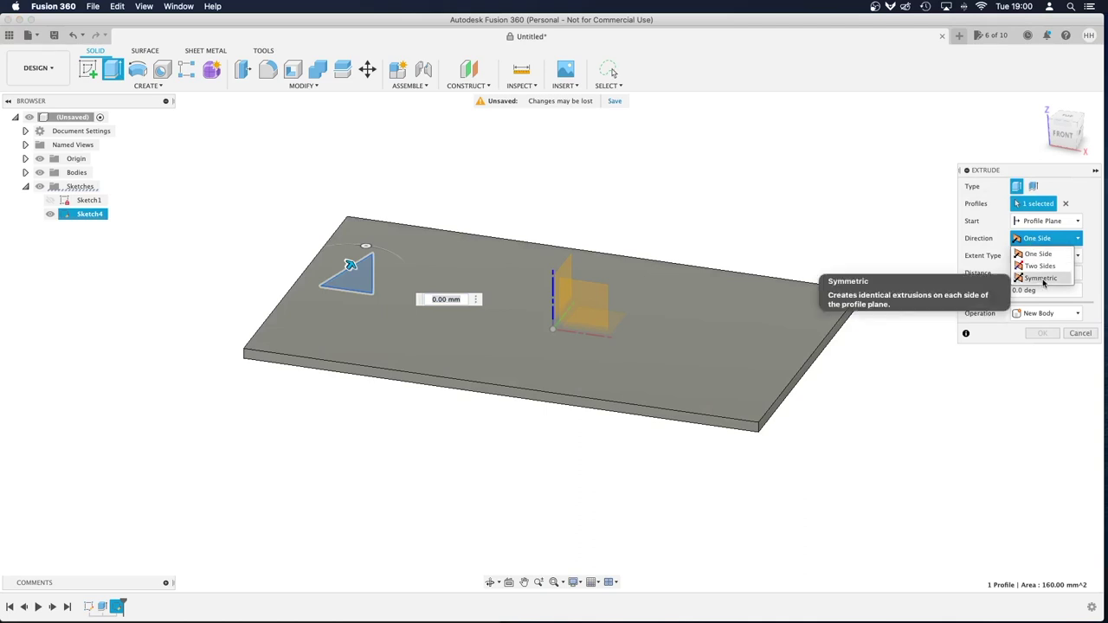
pyautogui.click(1041, 278)
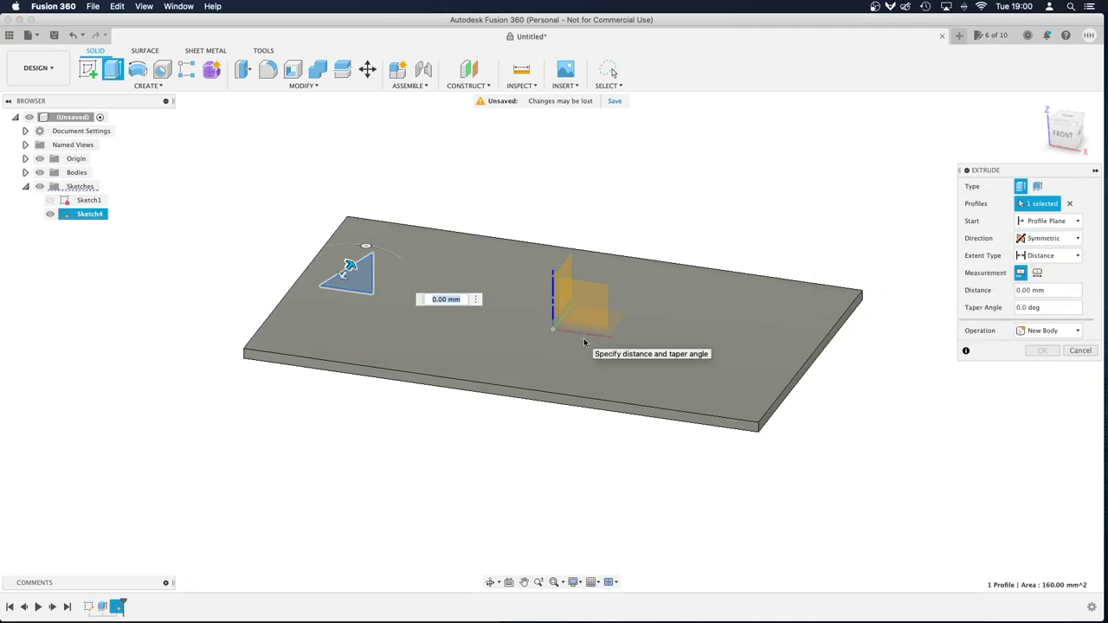
pyautogui.write('50')
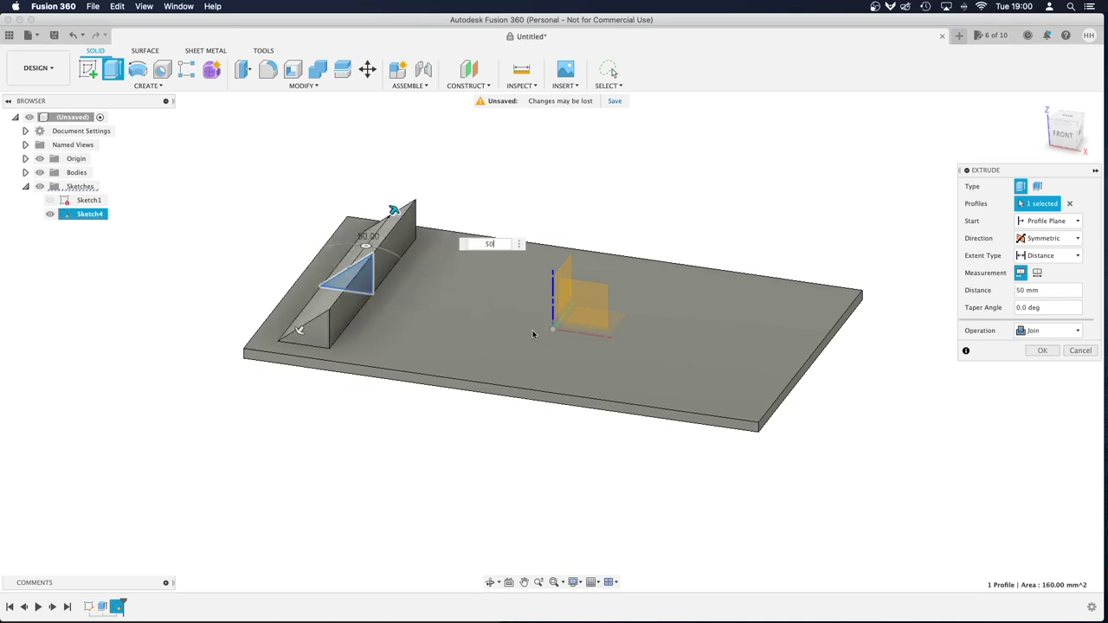
pyautogui.press('Return')
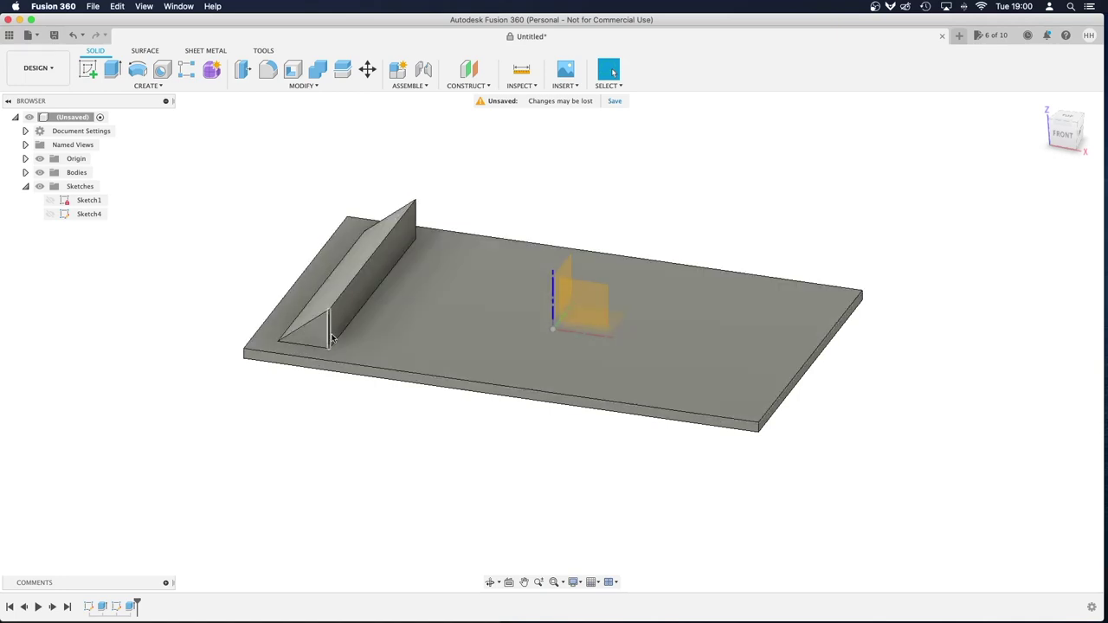
# Step: Orbit to face the wedge and fillet its lower sloped edge at 5 mm
pyautogui.click(490, 582)
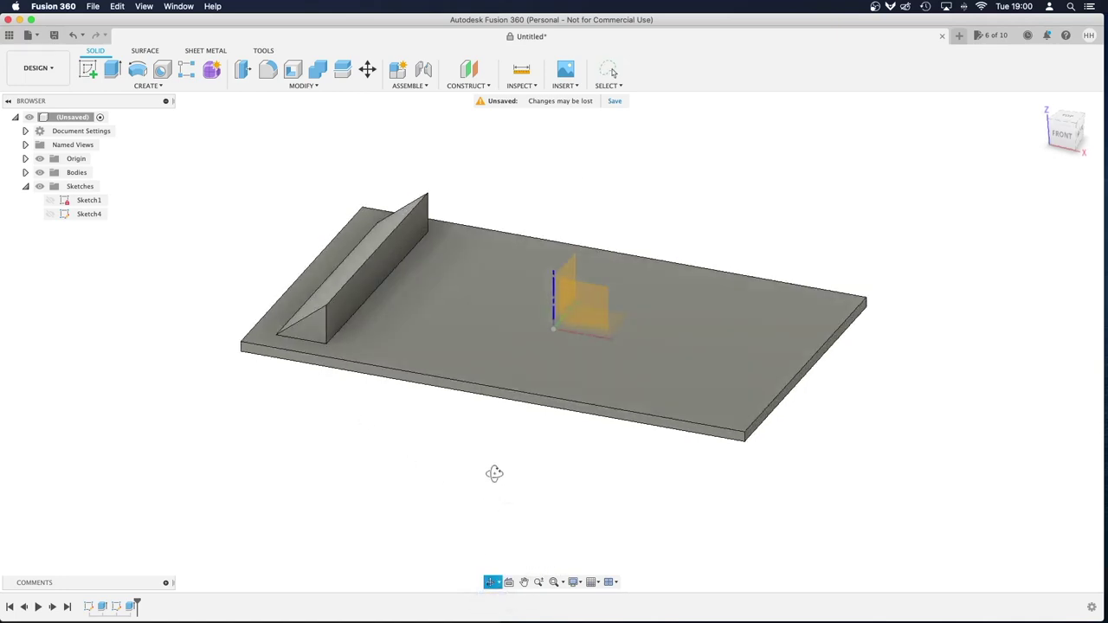
pyautogui.moveTo(493, 470); pyautogui.dragTo(511, 481)
pyautogui.press('Escape')
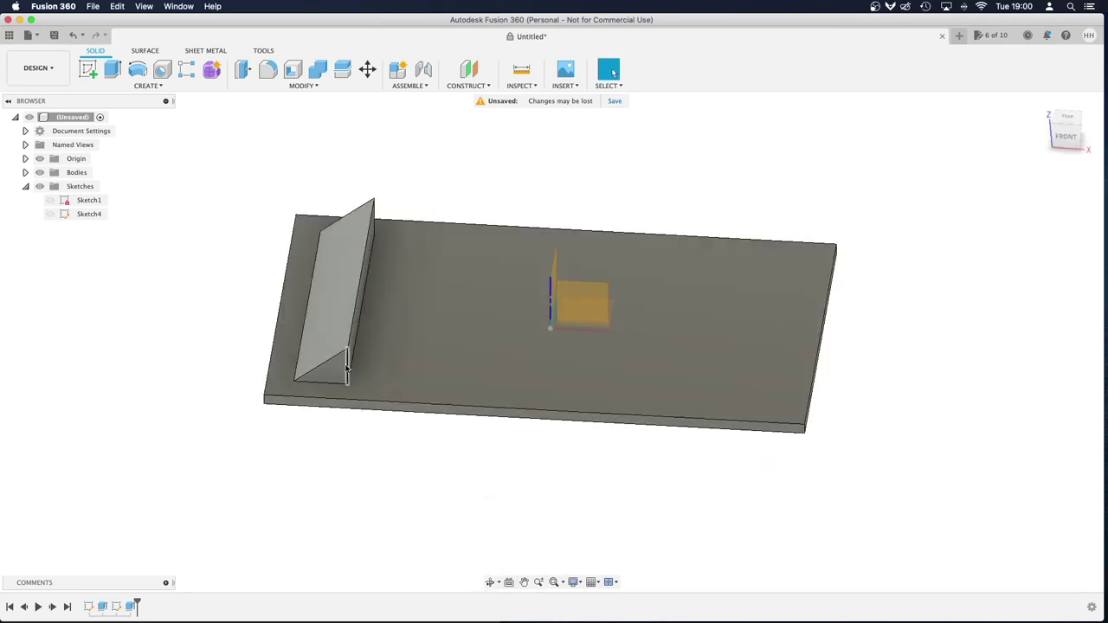
pyautogui.click(338, 359)
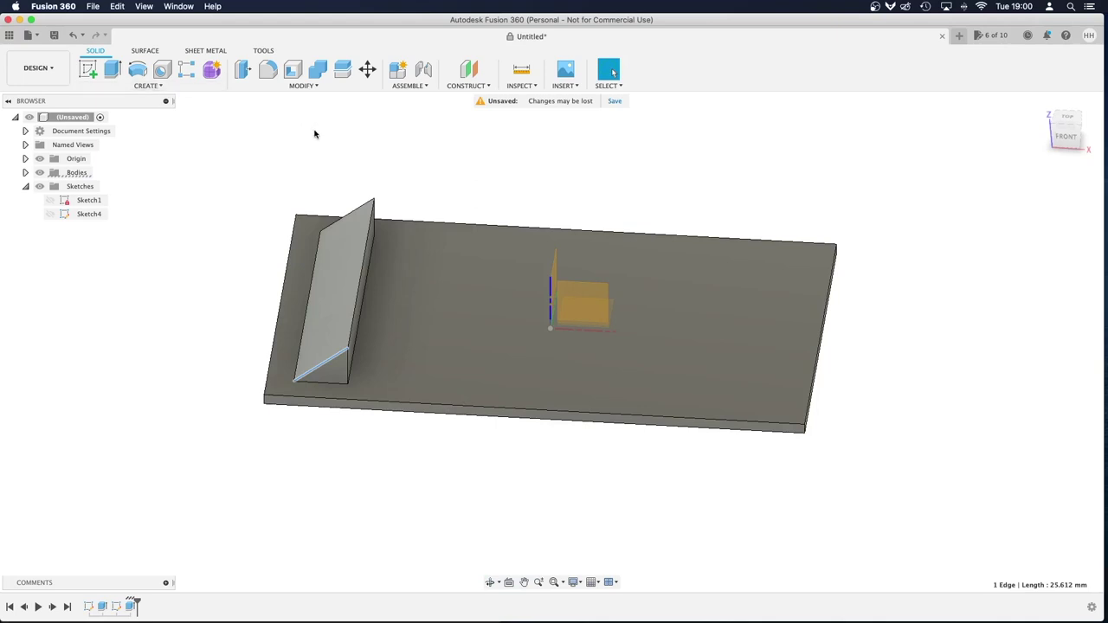
pyautogui.press('f')
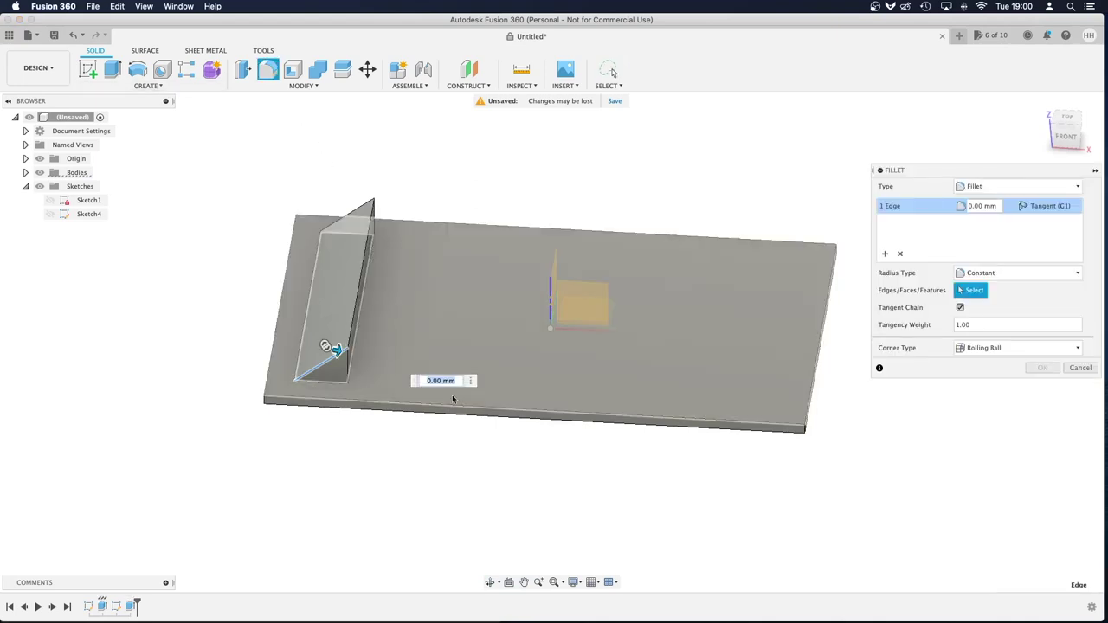
pyautogui.write('5')
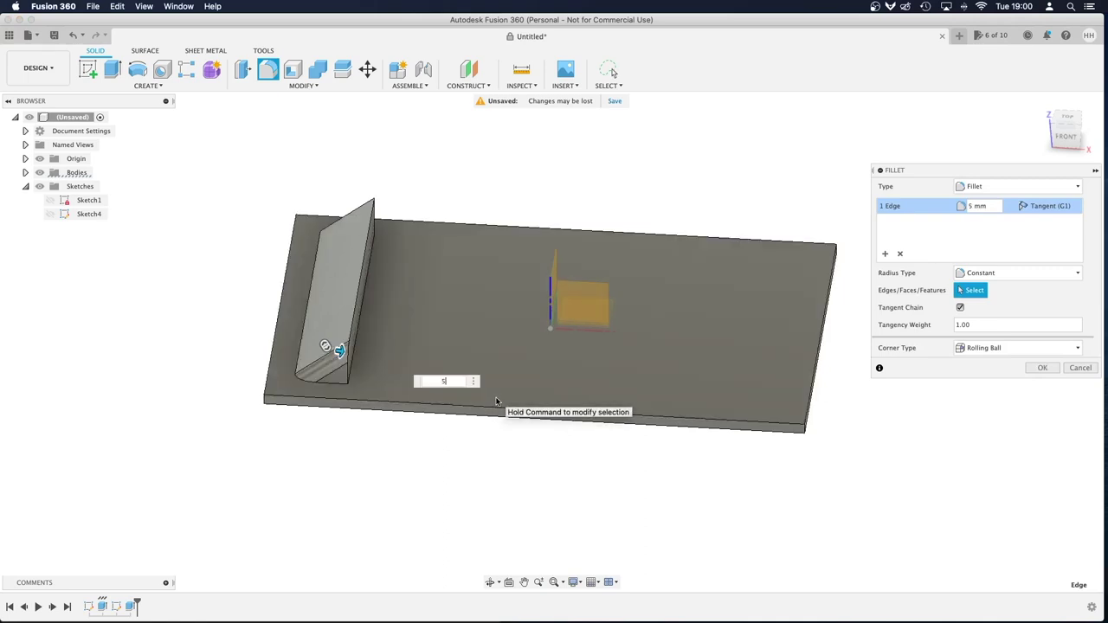
pyautogui.press('Return')
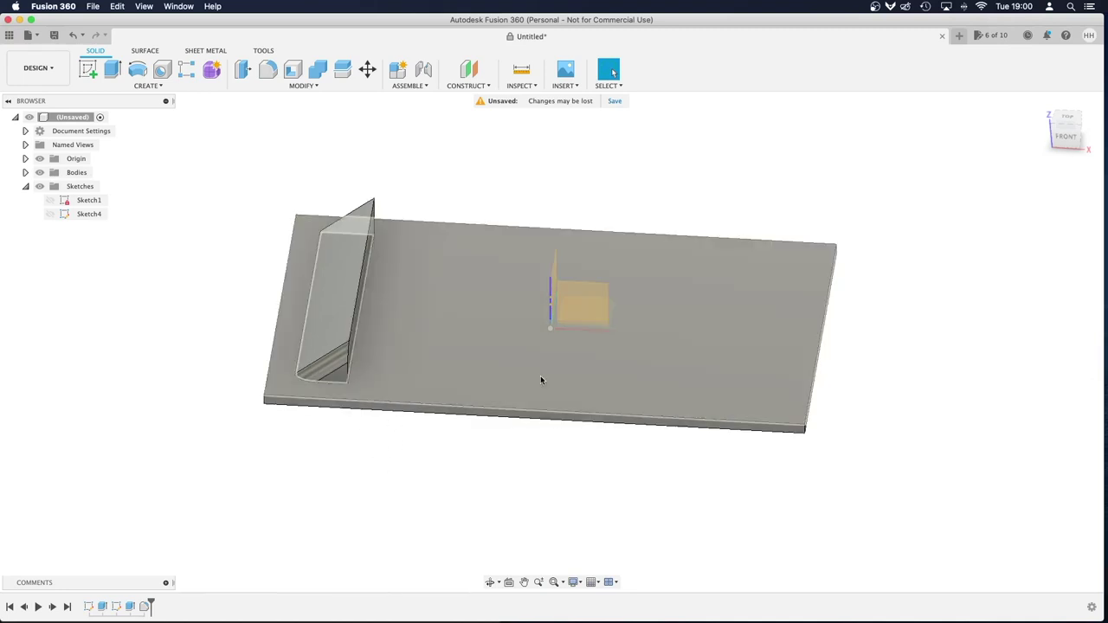
# Step: Fillet the wedge's long 95 mm edge chain at 3 mm
pyautogui.click(309, 298)
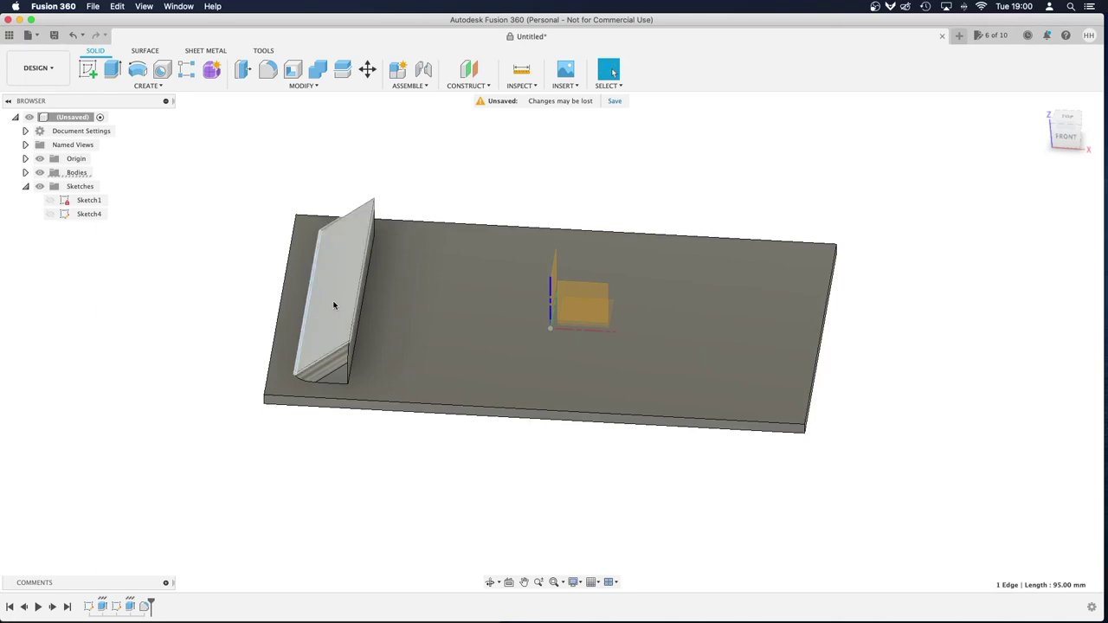
pyautogui.press('f')
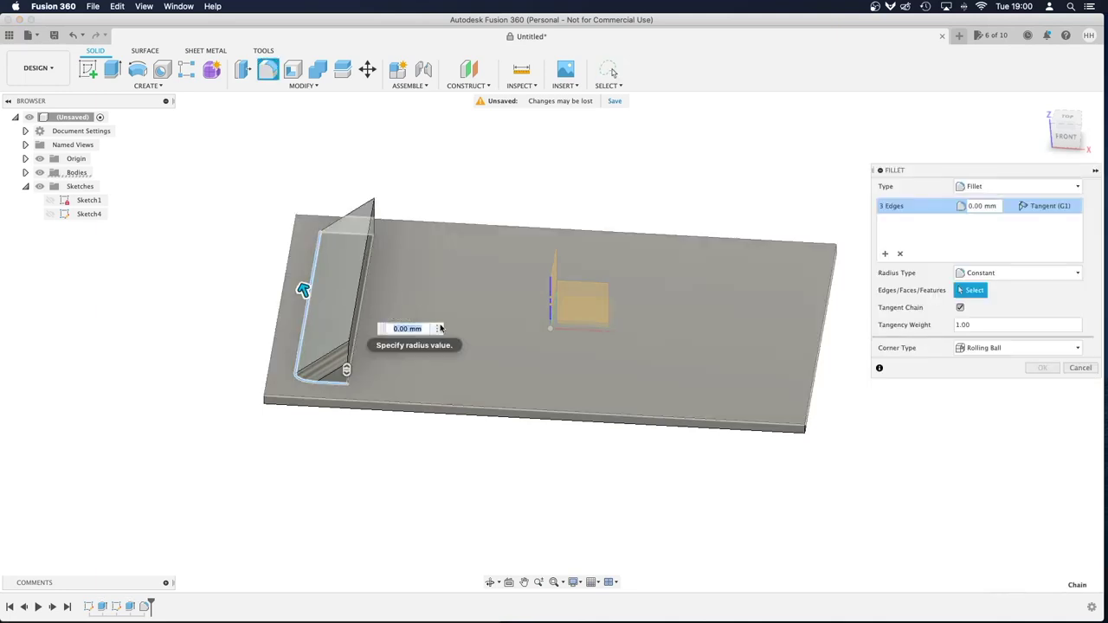
pyautogui.write('3')
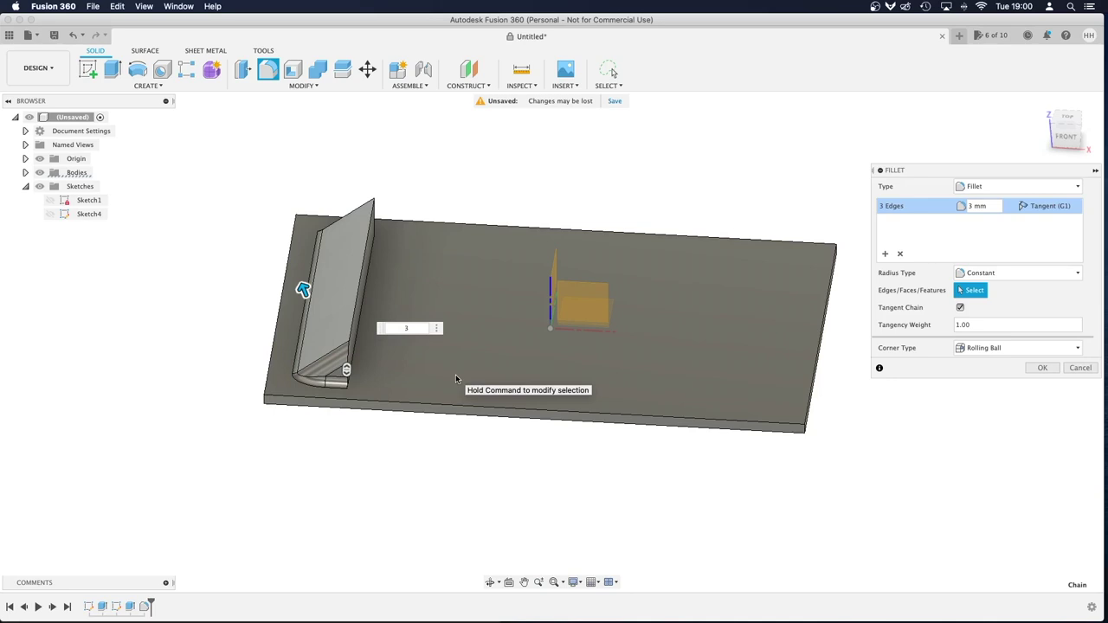
pyautogui.press('Return')
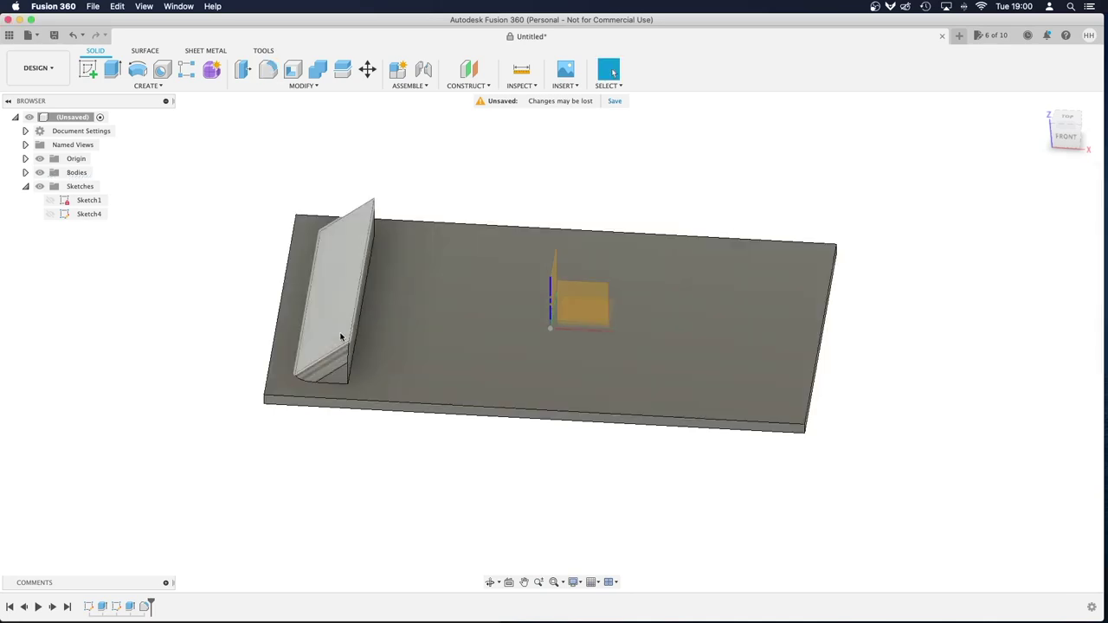
# Step: Select the wedge extrusion and fillet in the history and start a Pattern on Path
pyautogui.click(130, 608)
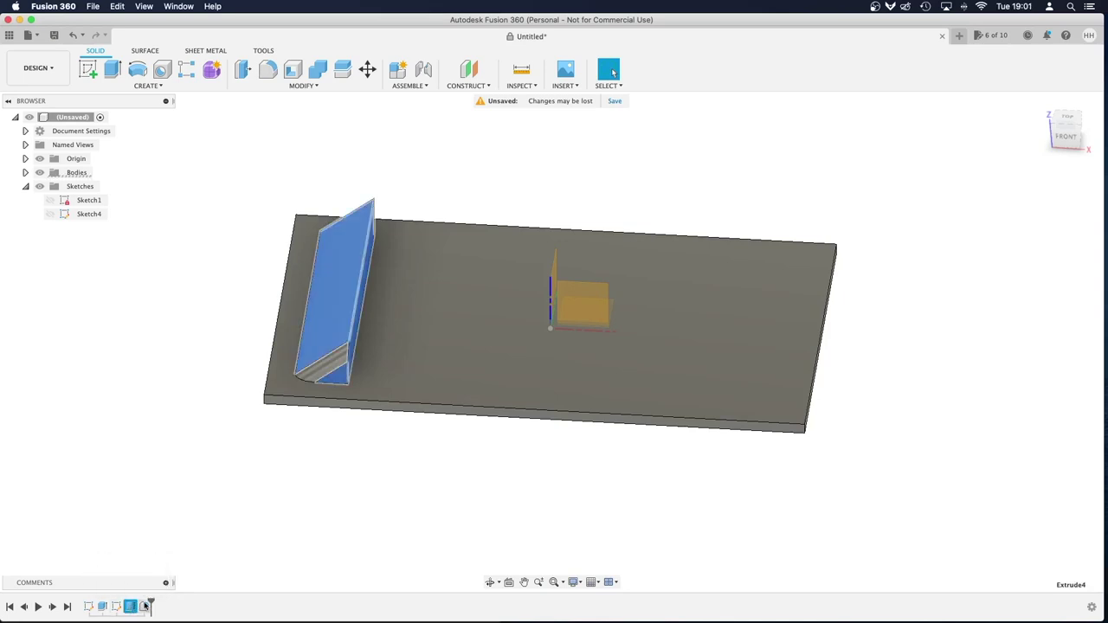
pyautogui.keyDown('shift'); pyautogui.click(144, 607); pyautogui.keyUp('shift')
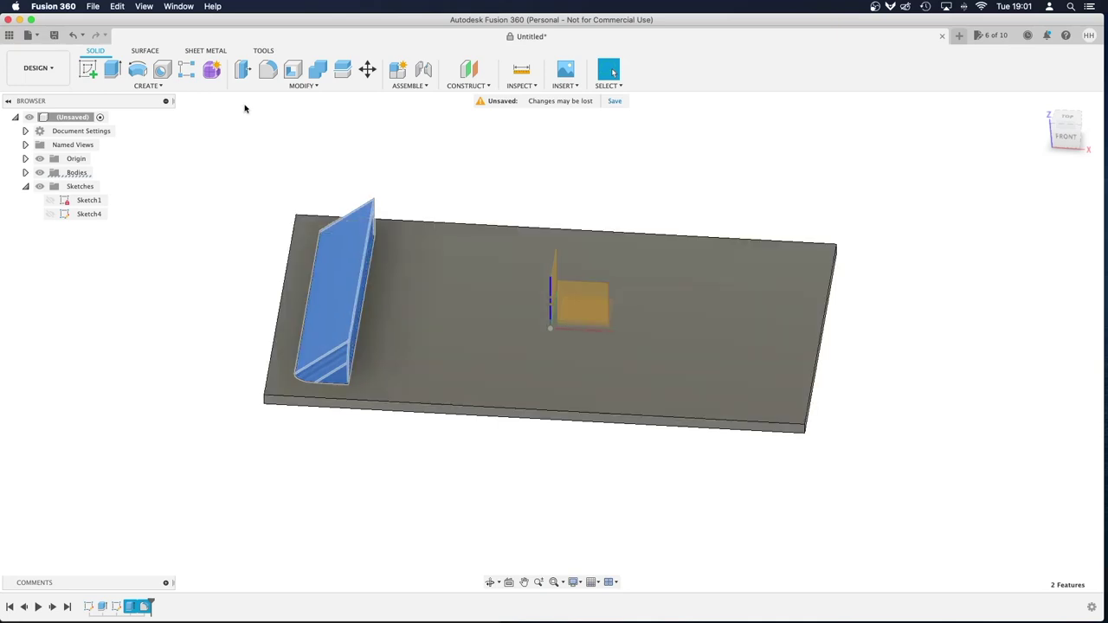
pyautogui.click(145, 87)
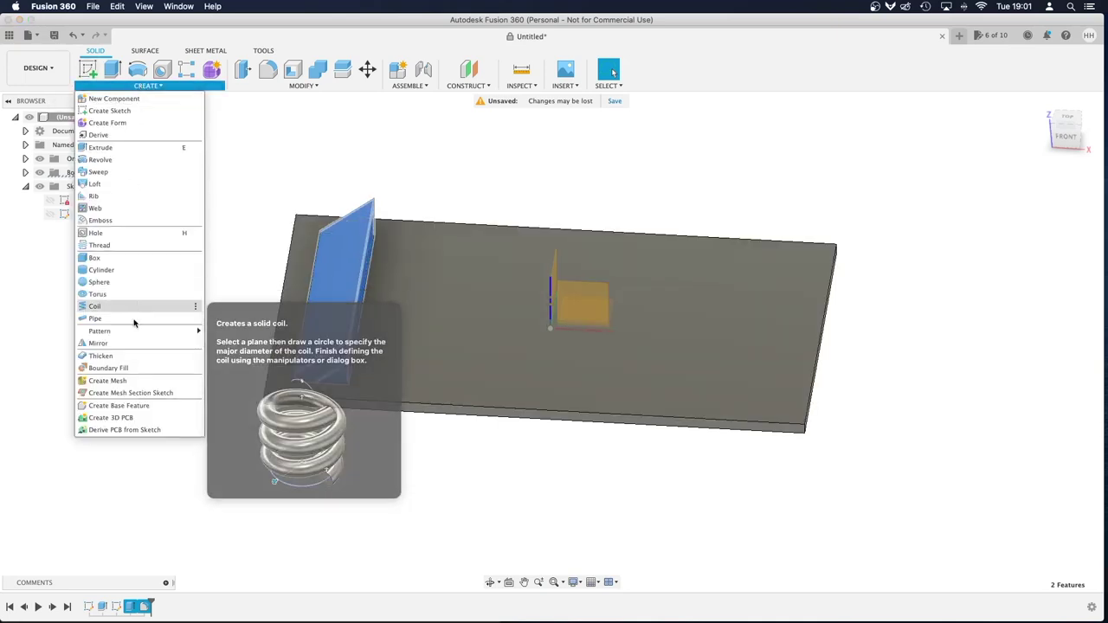
pyautogui.moveTo(139, 331)
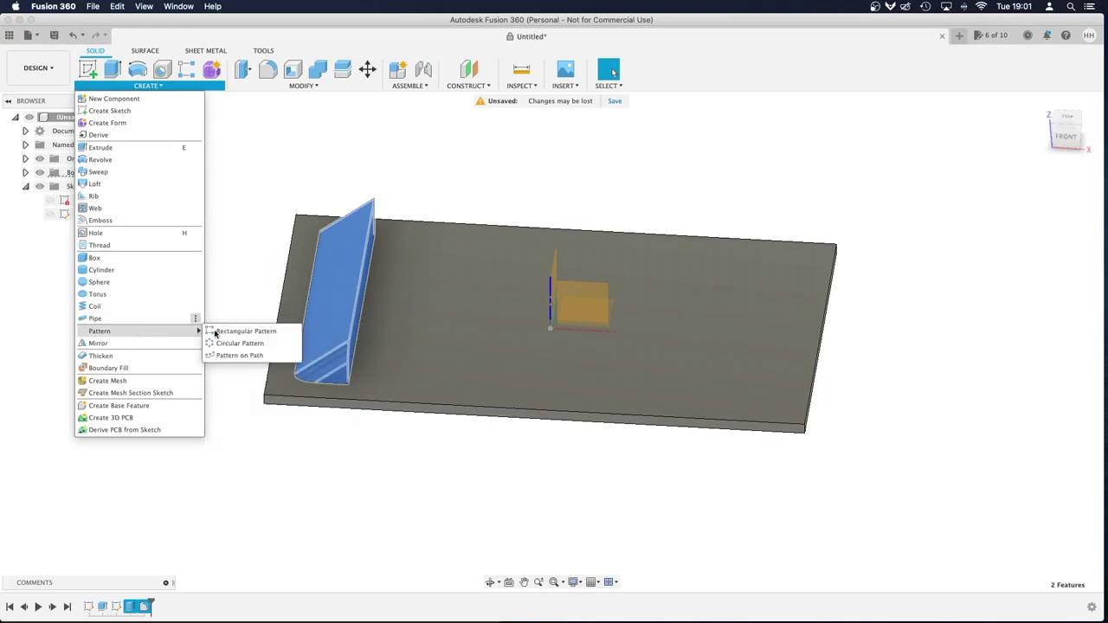
pyautogui.click(252, 356)
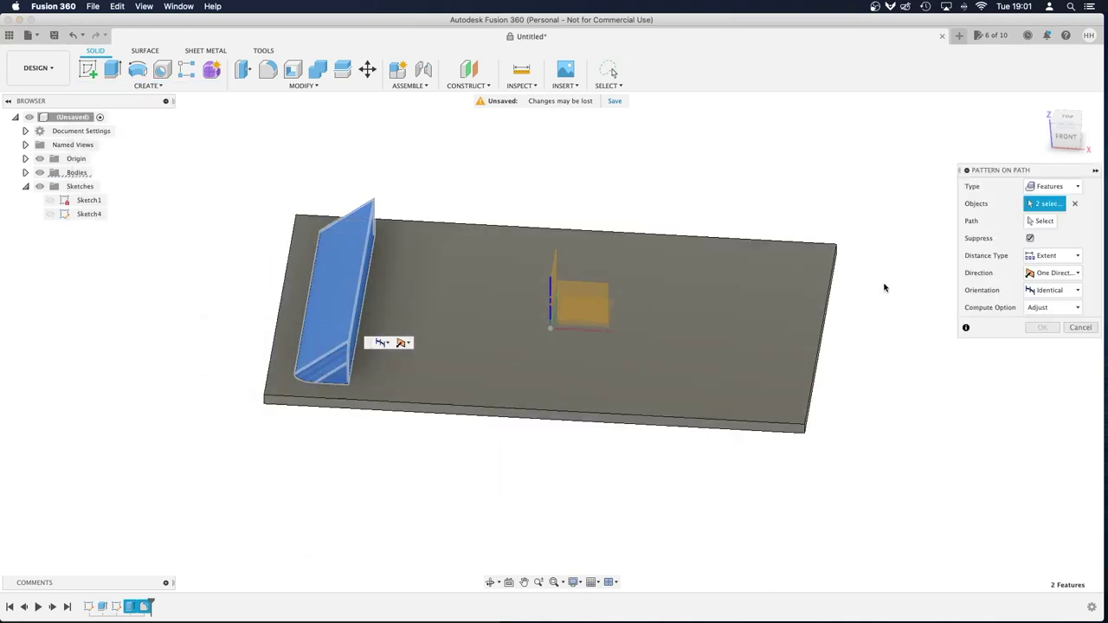
# Step: Set the plate's front bottom edge as the pattern path
pyautogui.moveTo(1012, 173); pyautogui.dragTo(487, 239)
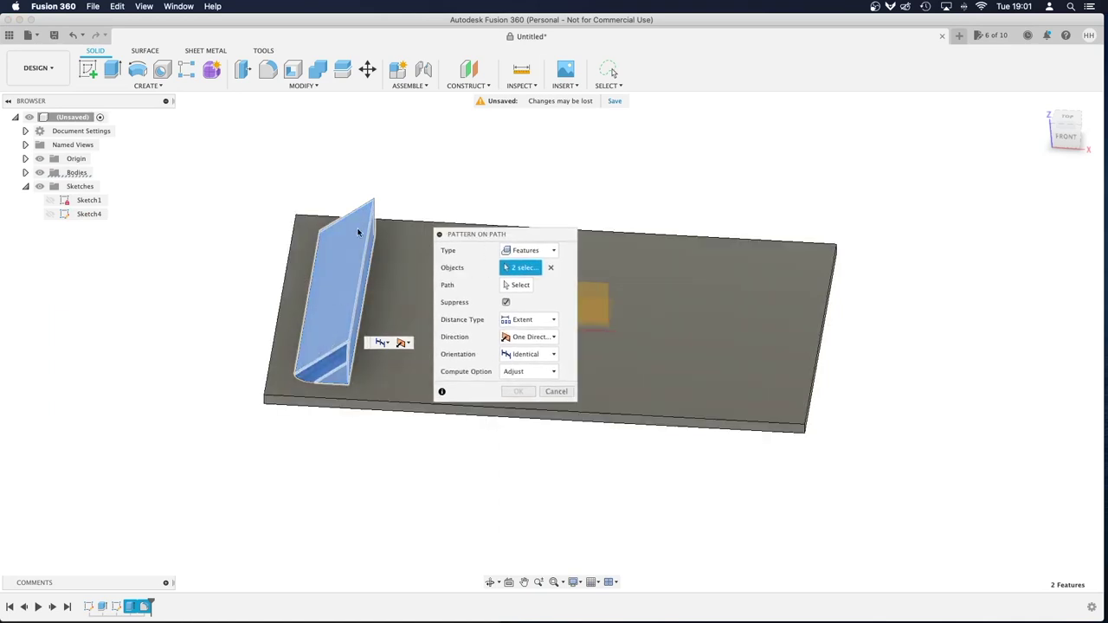
pyautogui.moveTo(492, 234); pyautogui.dragTo(658, 259)
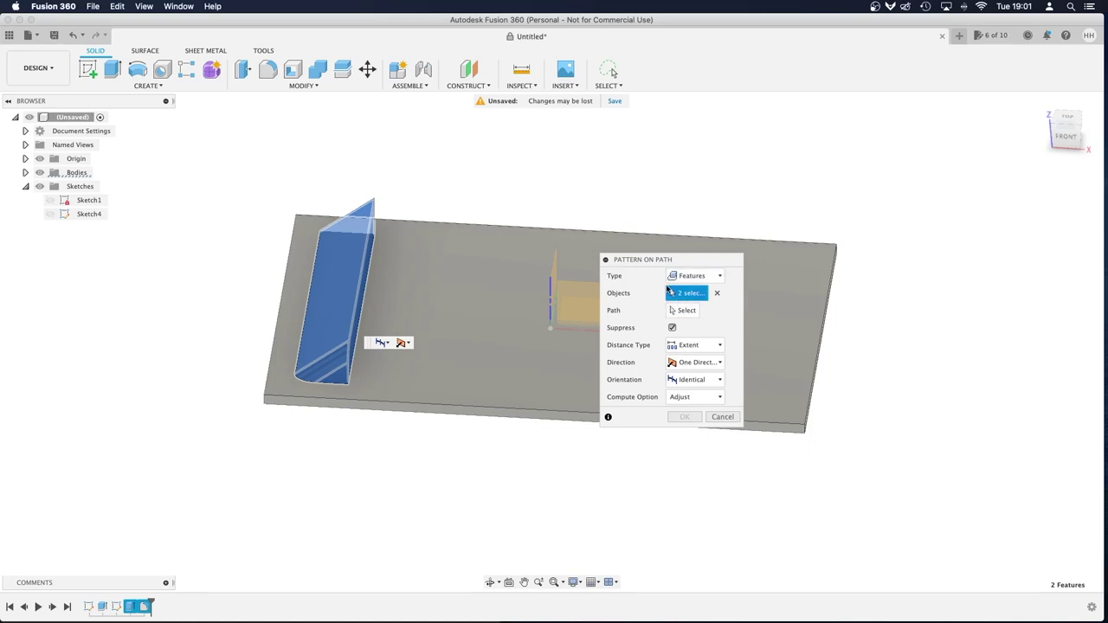
pyautogui.click(680, 311)
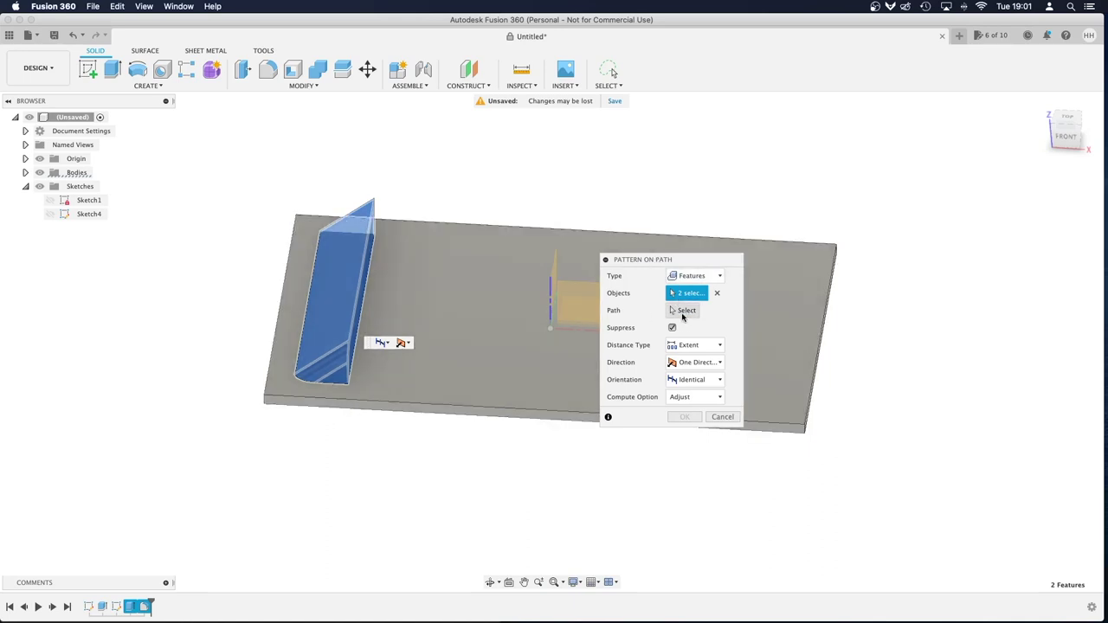
pyautogui.click(381, 404)
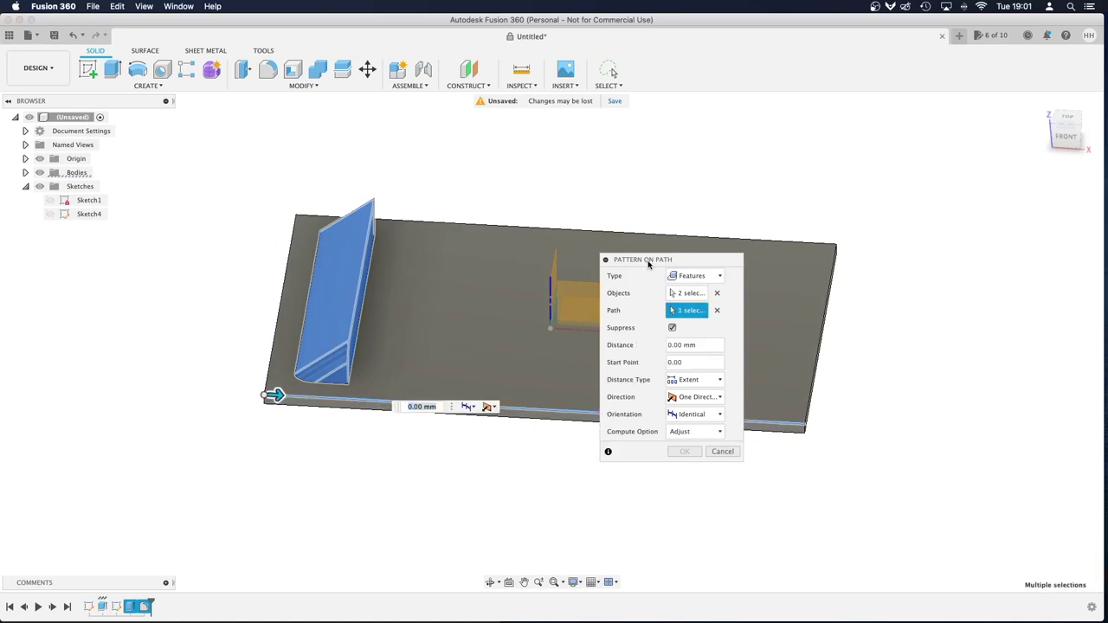
# Step: Spread the pattern 160.198 mm along the edge with a quantity of 8 and apply it
pyautogui.moveTo(650, 259); pyautogui.dragTo(891, 222)
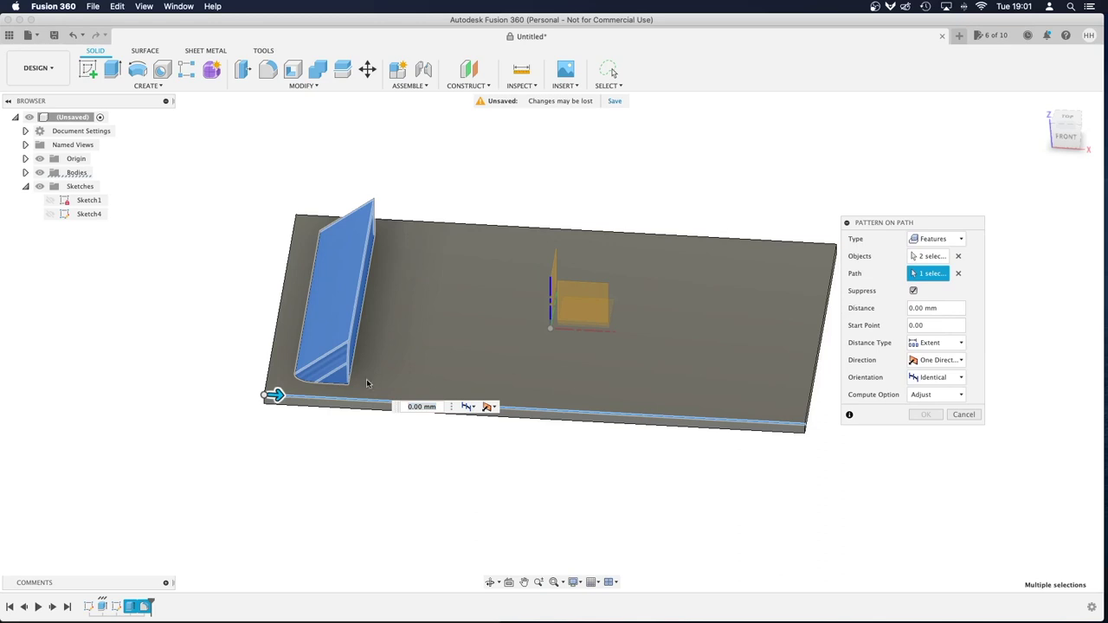
pyautogui.moveTo(276, 394); pyautogui.dragTo(708, 418)
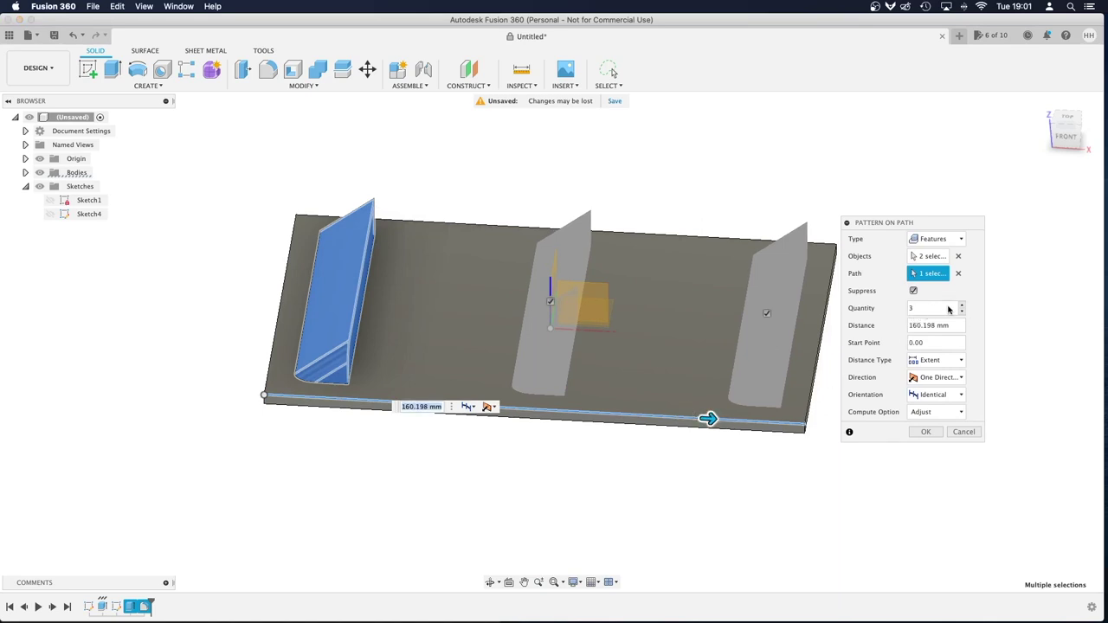
pyautogui.click(961, 305)
pyautogui.click(962, 305)
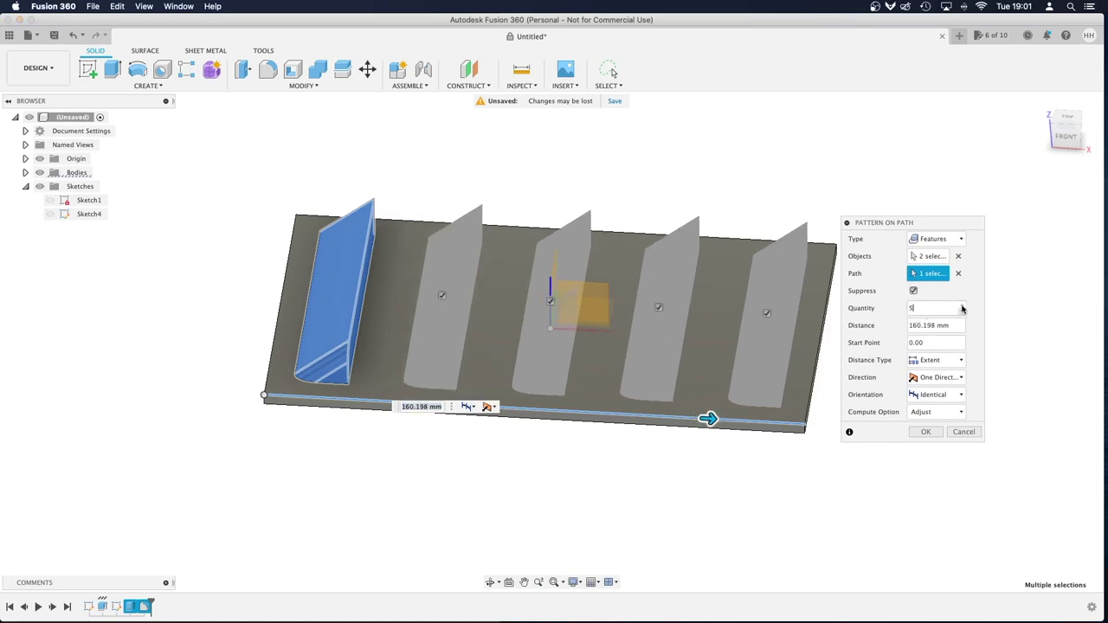
pyautogui.click(961, 304)
pyautogui.click(962, 304)
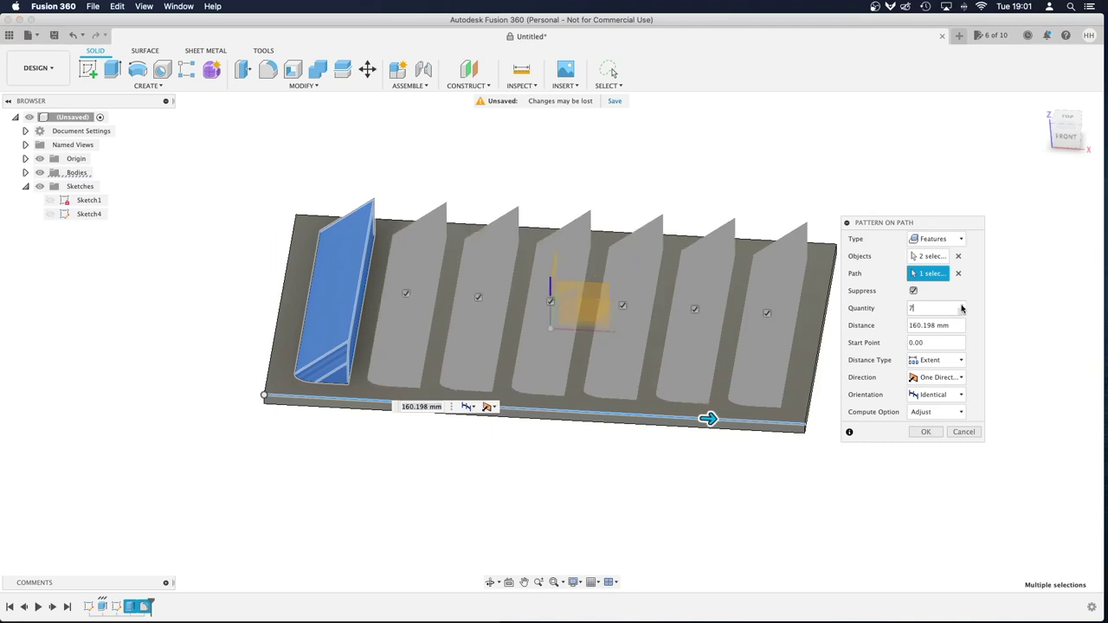
pyautogui.click(961, 304)
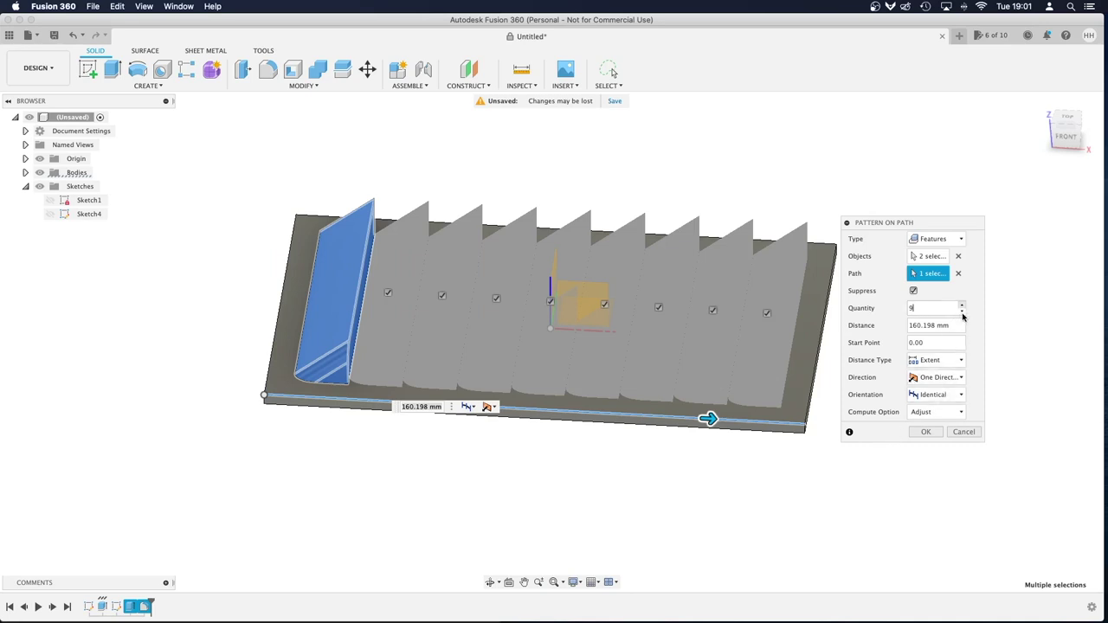
pyautogui.click(962, 310)
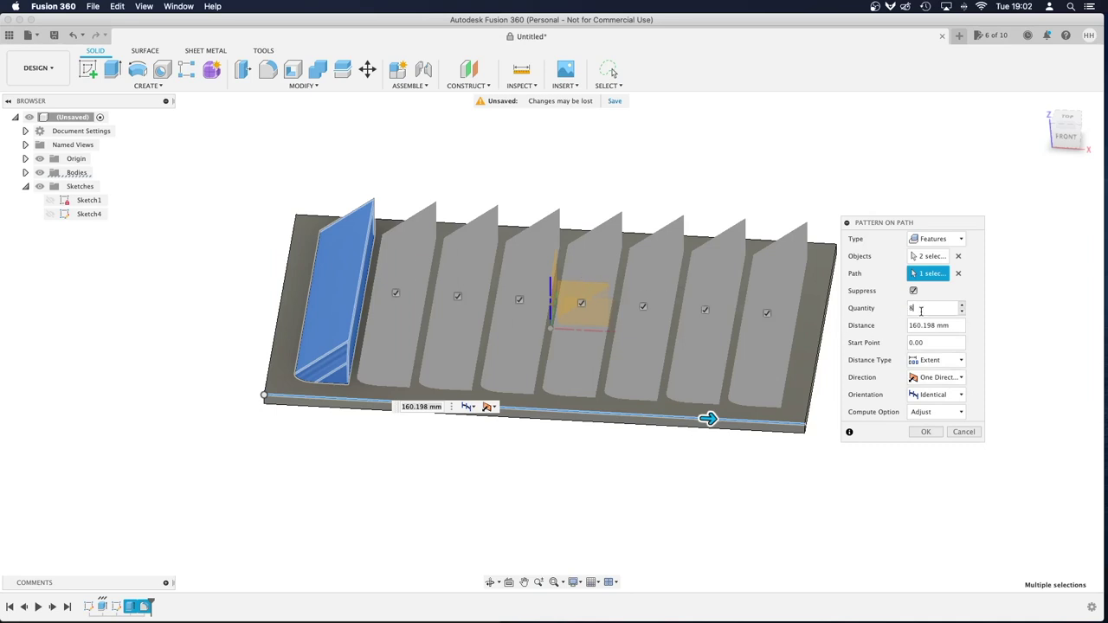
pyautogui.click(925, 431)
pyautogui.click(924, 432)
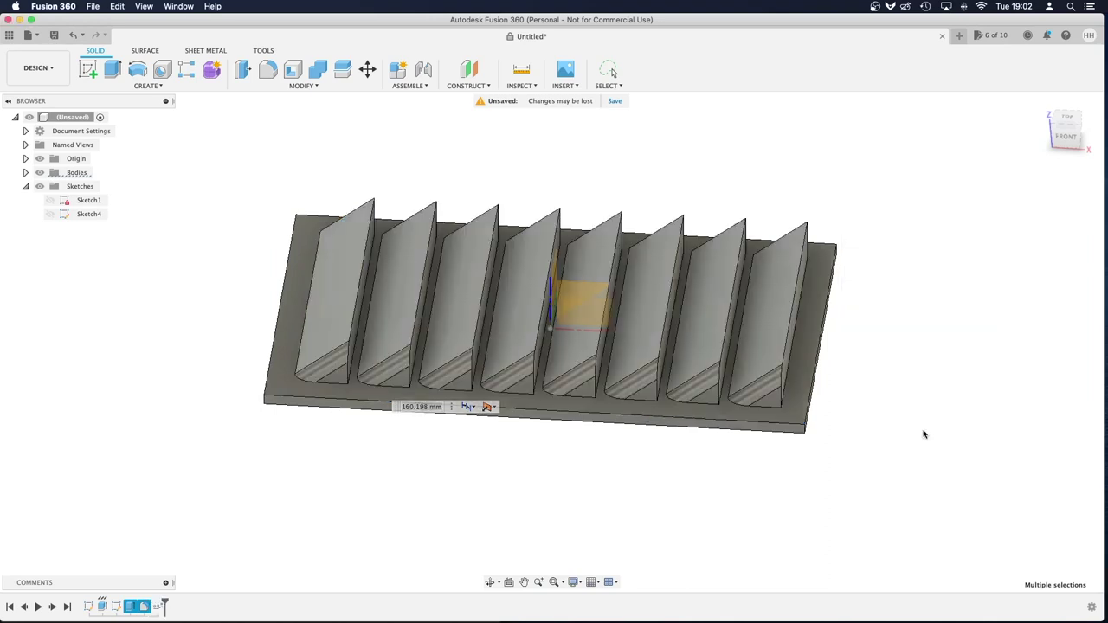
pyautogui.click(490, 581)
pyautogui.moveTo(550, 449); pyautogui.dragTo(524, 443)
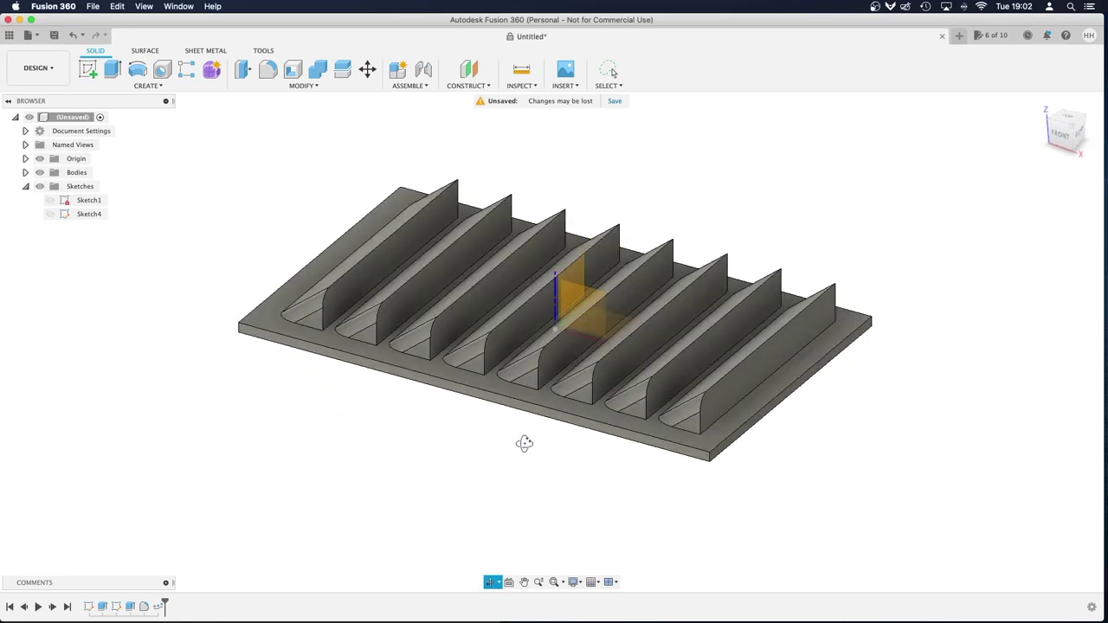
pyautogui.press('Escape')
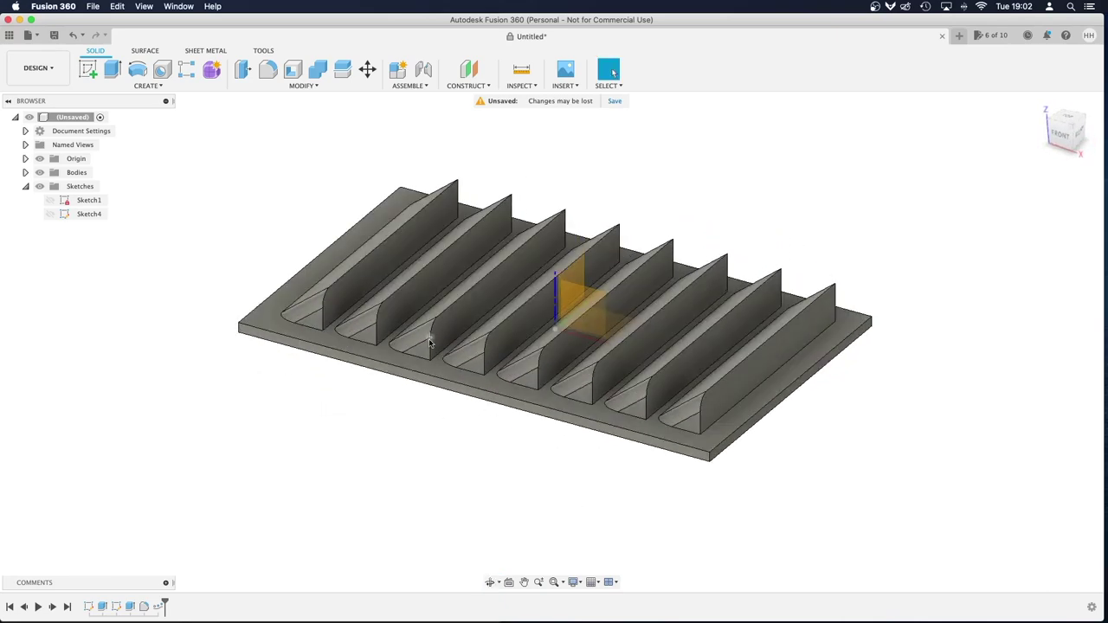
# Step: Select the outer face of each of the eight fins
pyautogui.click(391, 262)
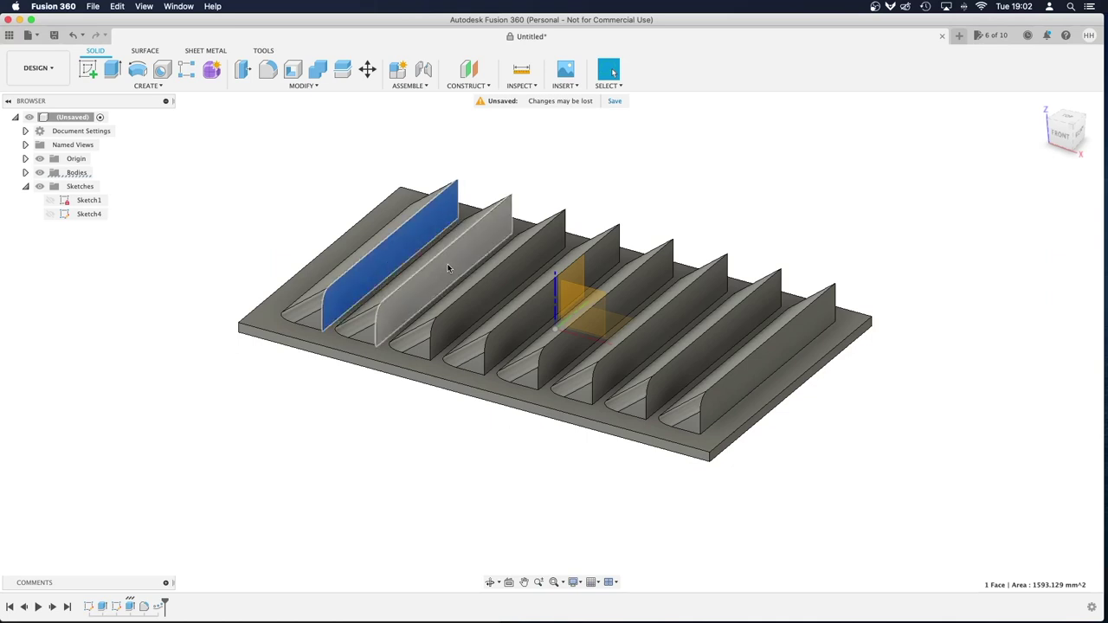
pyautogui.click(317, 381)
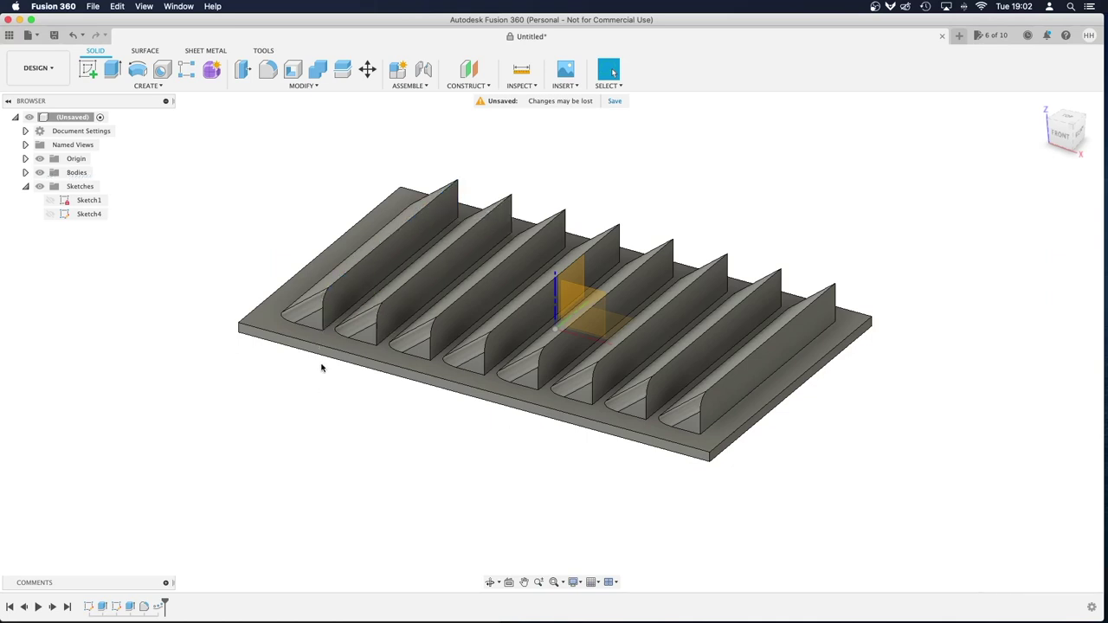
pyautogui.click(389, 252)
pyautogui.click(459, 264)
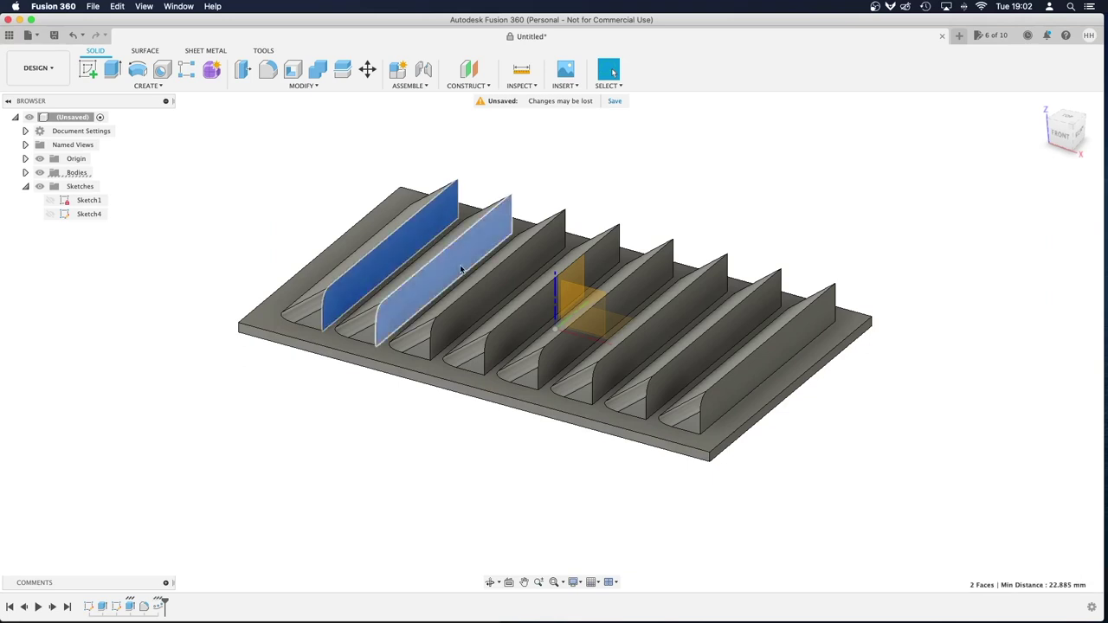
pyautogui.click(524, 271)
pyautogui.click(597, 264)
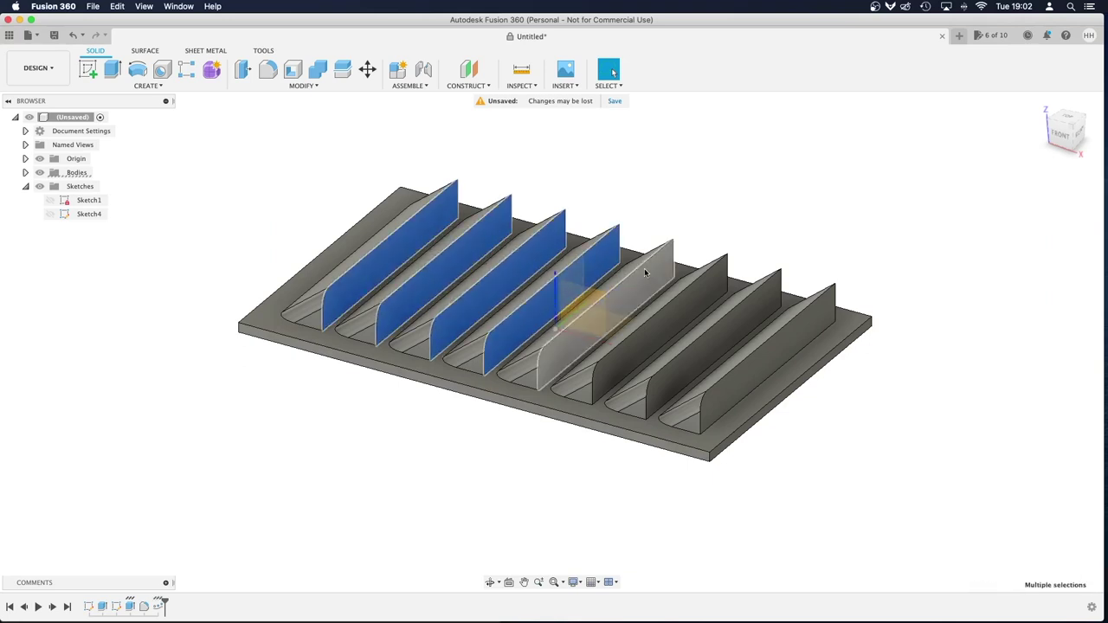
pyautogui.click(655, 280)
pyautogui.click(703, 294)
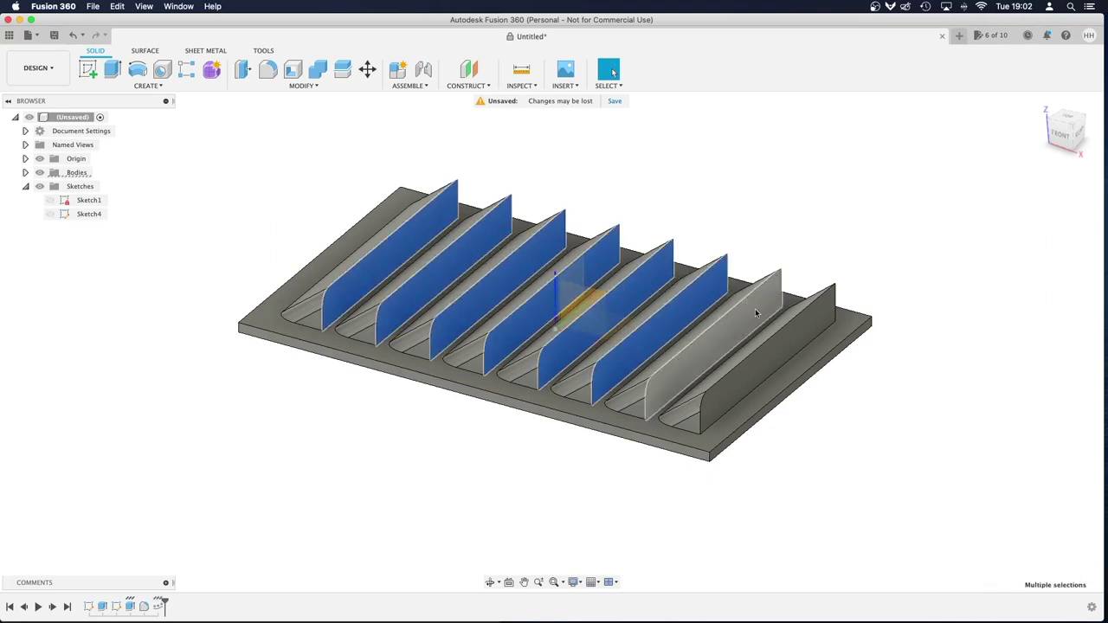
pyautogui.click(755, 308)
pyautogui.click(801, 318)
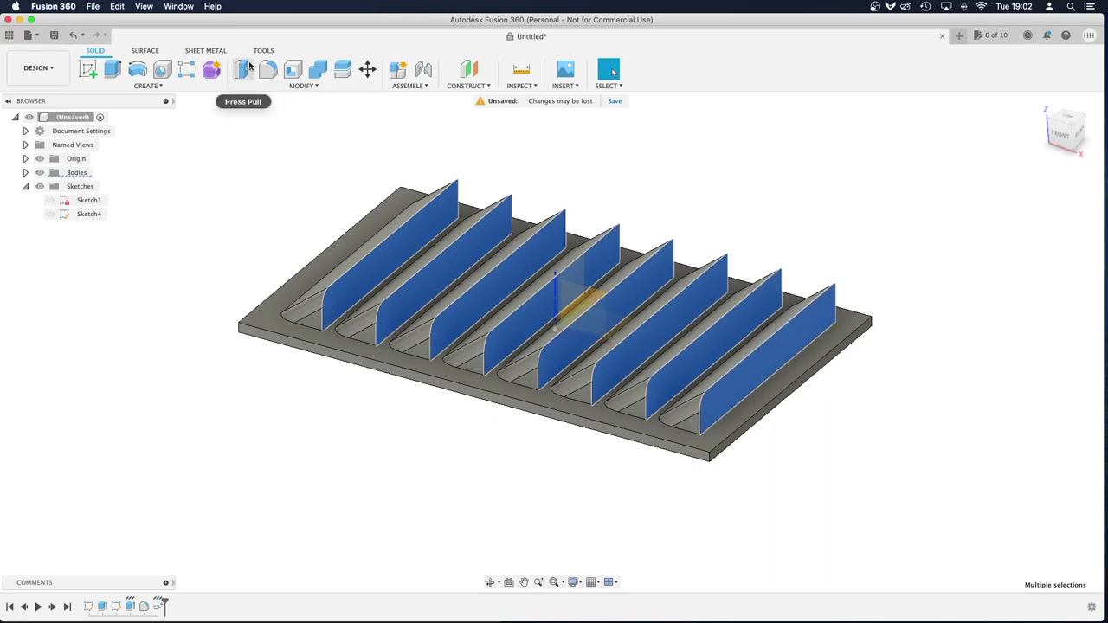
# Step: Shell the eight selected fins with a 2 mm inside thickness
pyautogui.click(297, 73)
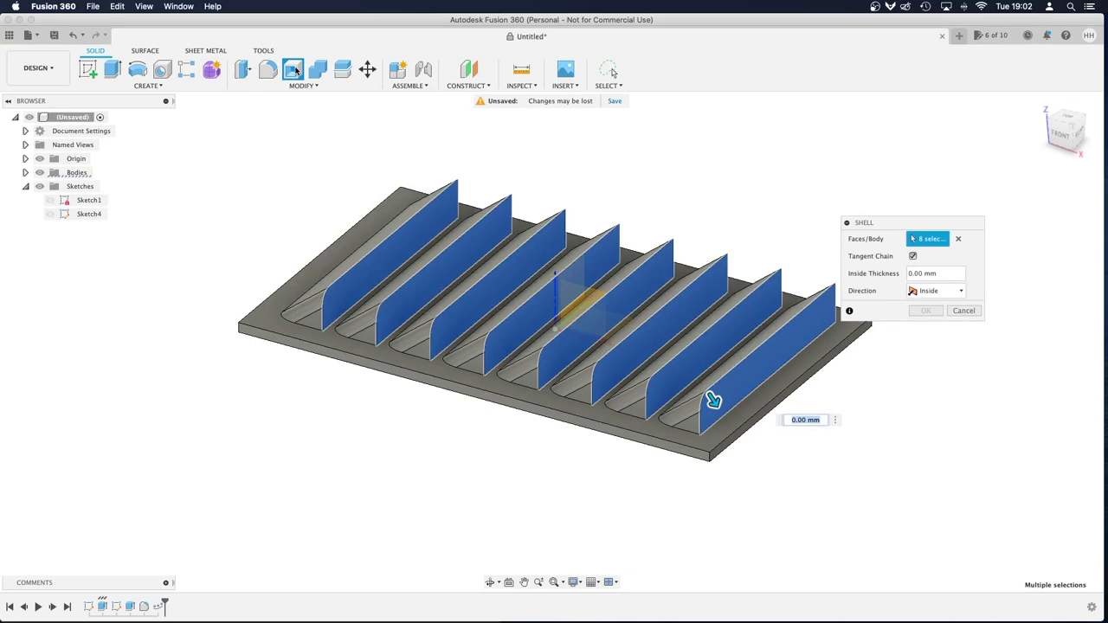
pyautogui.click(794, 421)
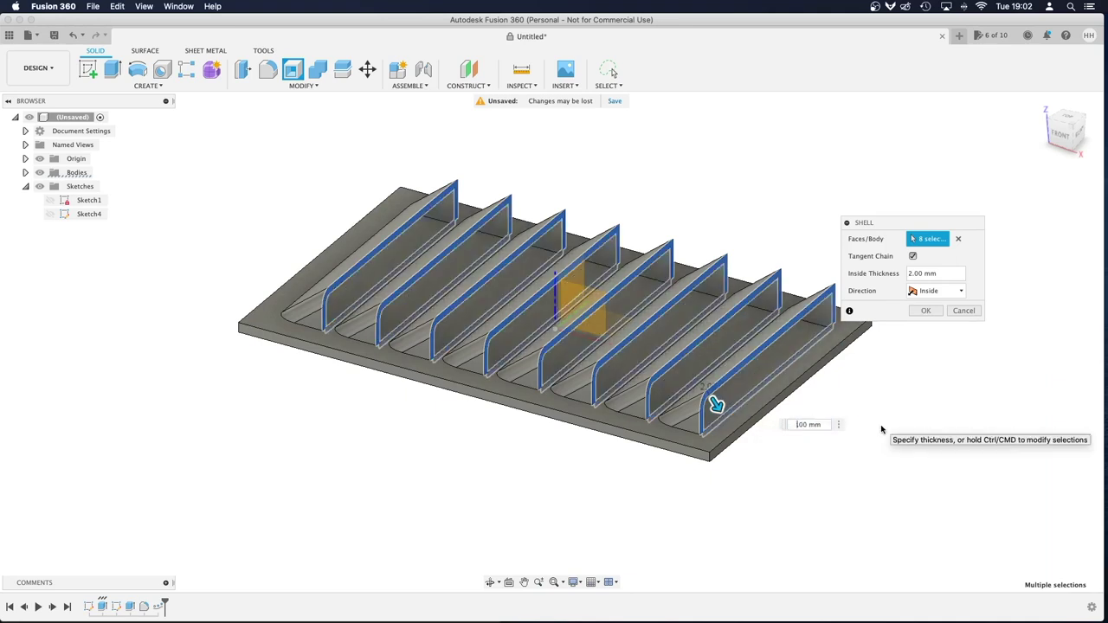
pyautogui.write('7')
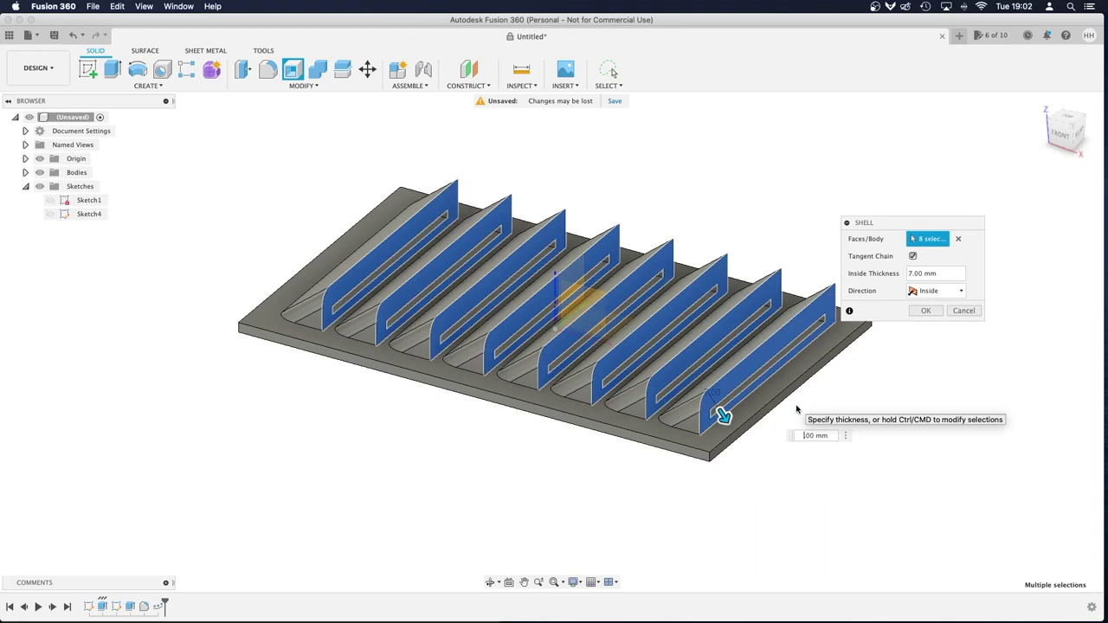
pyautogui.press('BackSpace')
pyautogui.write('1')
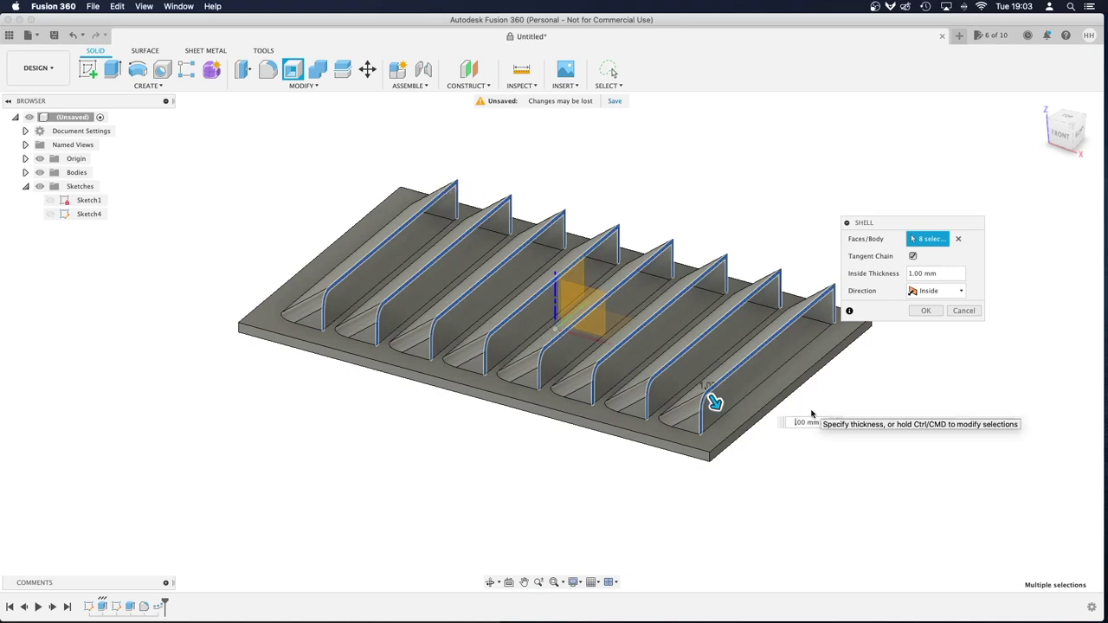
pyautogui.press('Return')
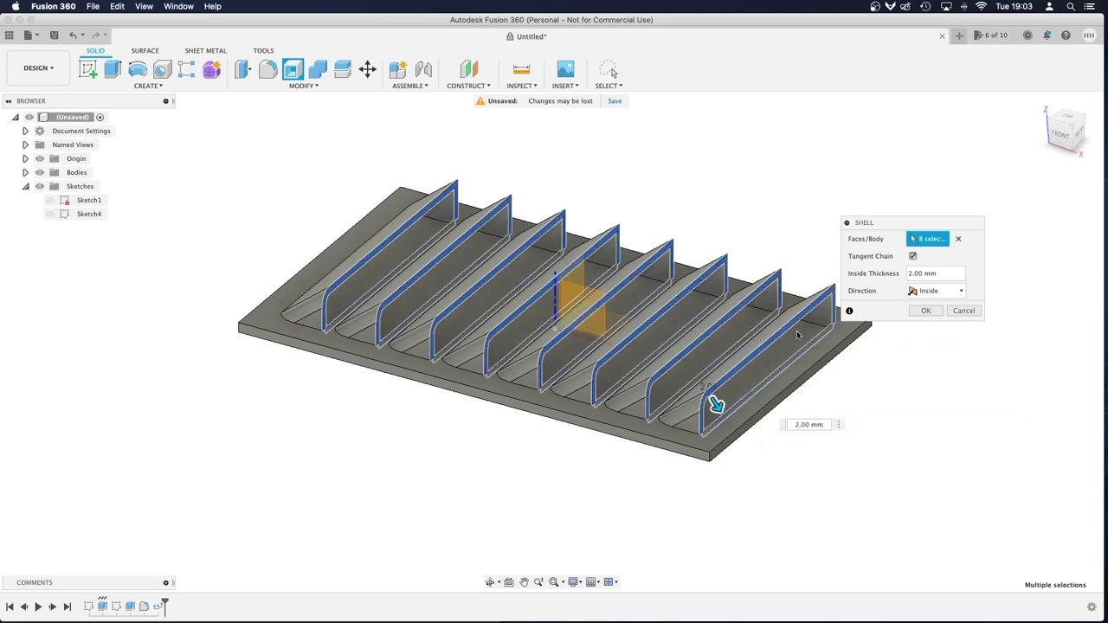
pyautogui.click(924, 312)
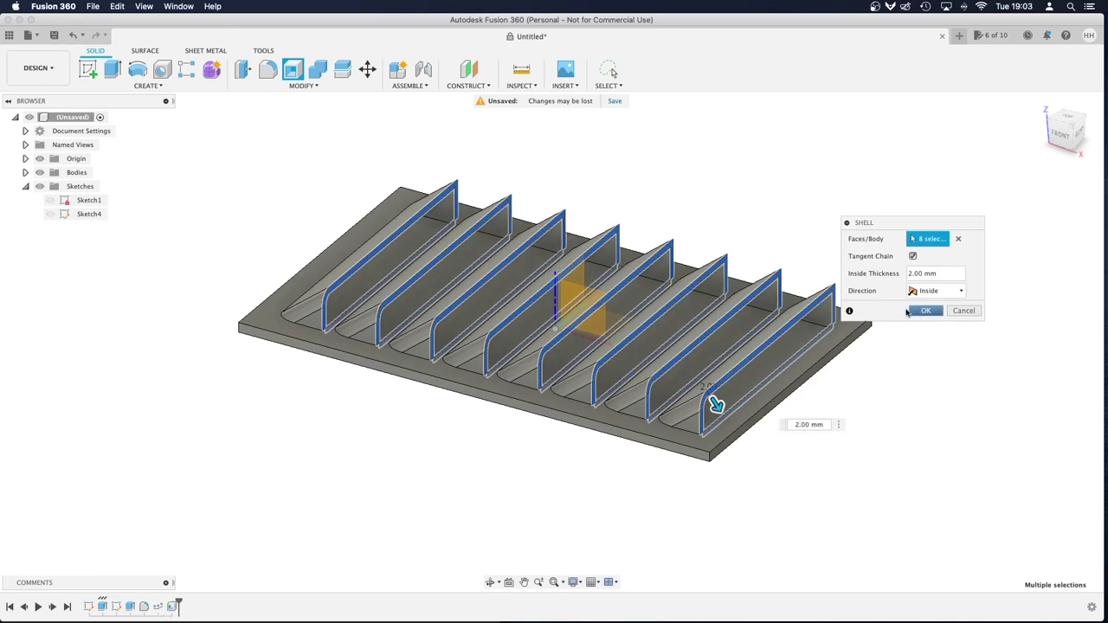
# Step: From a lower angle, select the floor faces of all eight louvre channels
pyautogui.click(490, 582)
pyautogui.moveTo(532, 474)
pyautogui.mouseDown()
pyautogui.moveTo(520, 453)
pyautogui.moveTo(549, 462)
pyautogui.moveTo(529, 460)
pyautogui.moveTo(528, 472)
pyautogui.mouseUp()
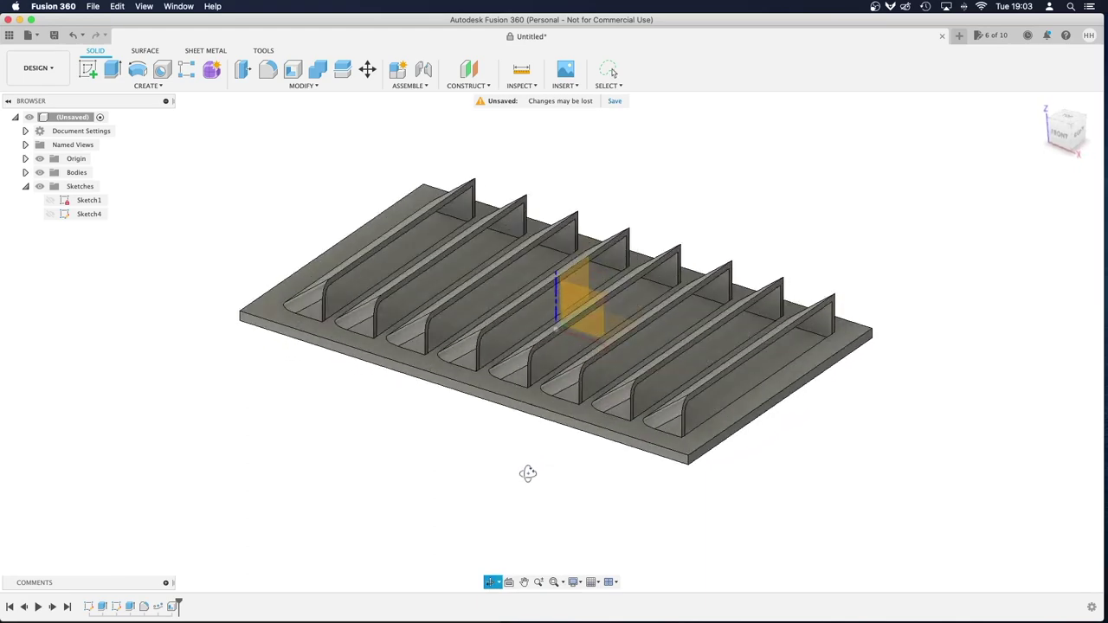
pyautogui.press('Escape')
pyautogui.click(382, 273)
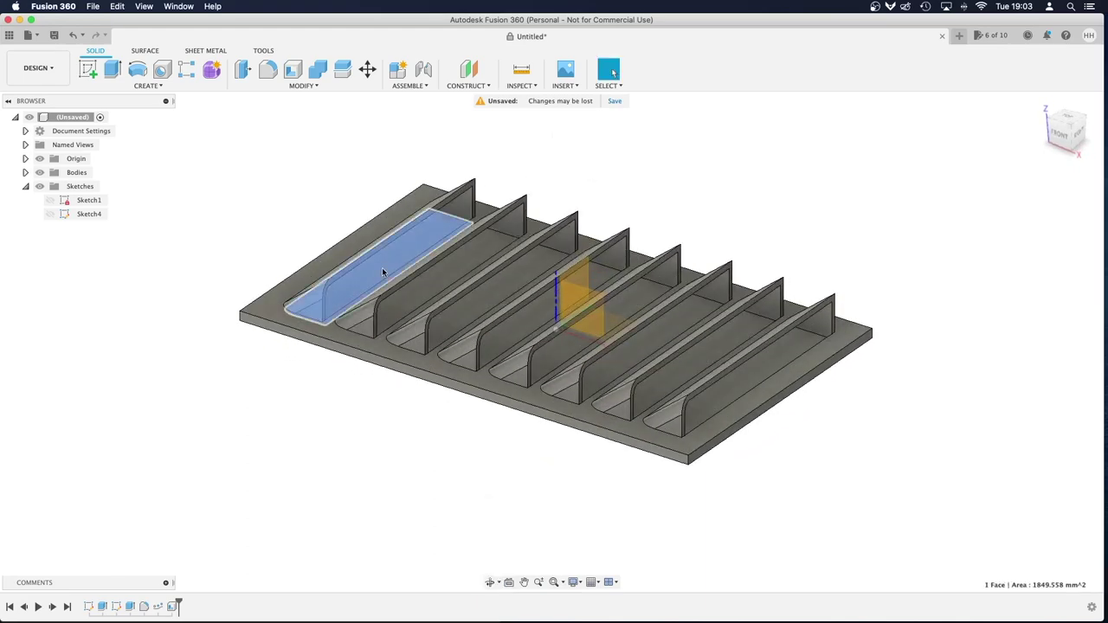
pyautogui.keyDown('shift'); pyautogui.click(455, 271); pyautogui.keyUp('shift')
pyautogui.keyDown('shift'); pyautogui.click(528, 282); pyautogui.keyUp('shift')
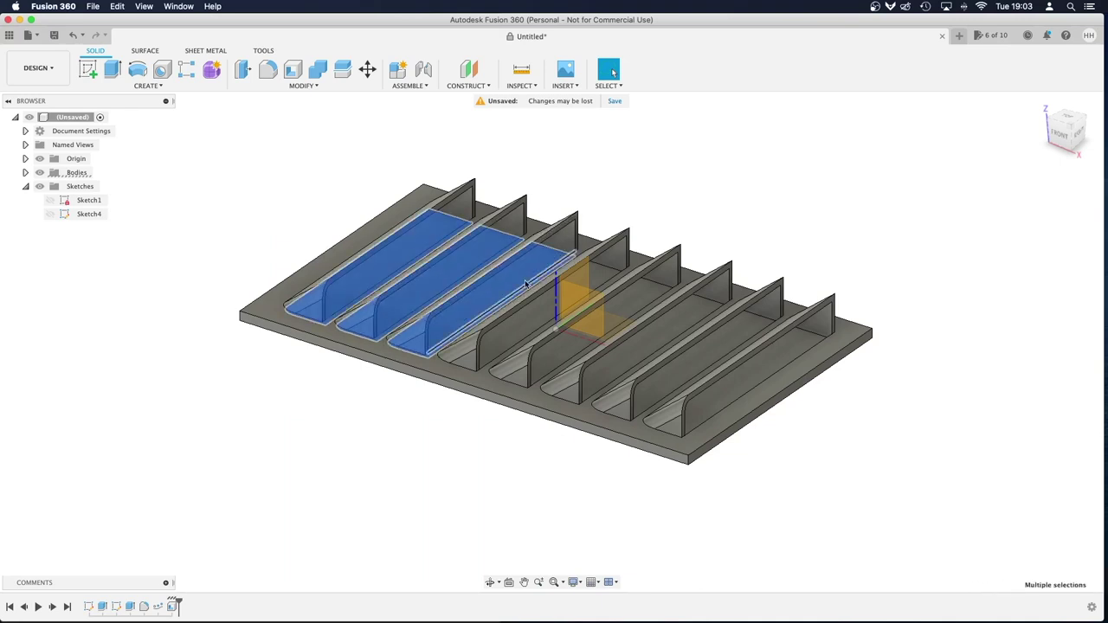
pyautogui.keyDown('shift'); pyautogui.click(605, 274); pyautogui.keyUp('shift')
pyautogui.keyDown('shift'); pyautogui.click(651, 291); pyautogui.keyUp('shift')
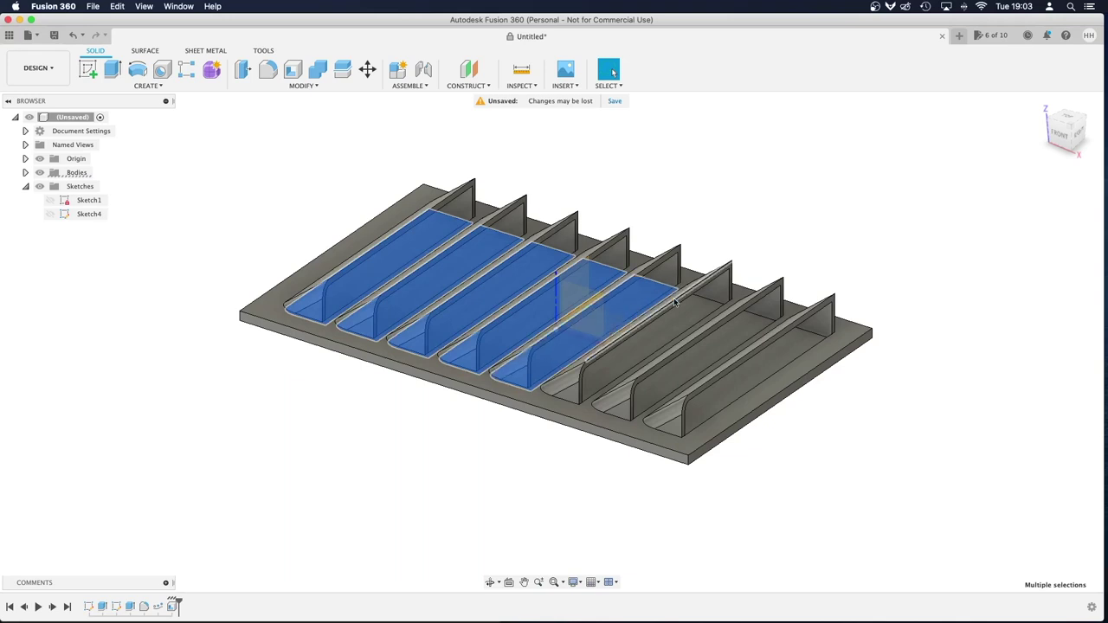
pyautogui.keyDown('shift'); pyautogui.click(685, 312); pyautogui.keyUp('shift')
pyautogui.keyDown('shift'); pyautogui.click(736, 325); pyautogui.keyUp('shift')
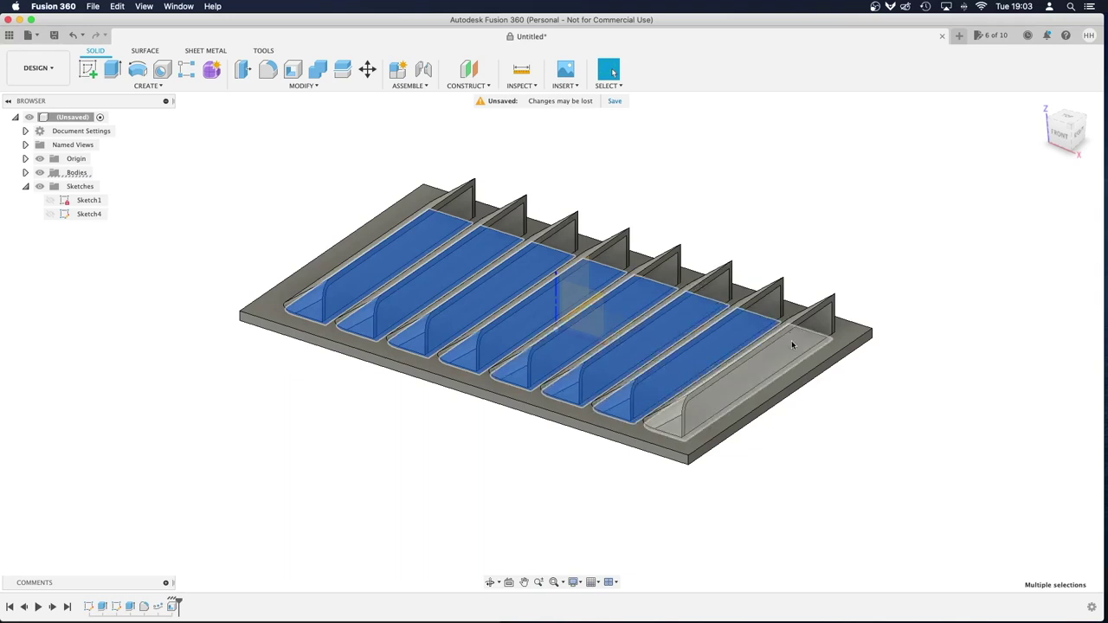
pyautogui.keyDown('shift'); pyautogui.click(791, 340); pyautogui.keyUp('shift')
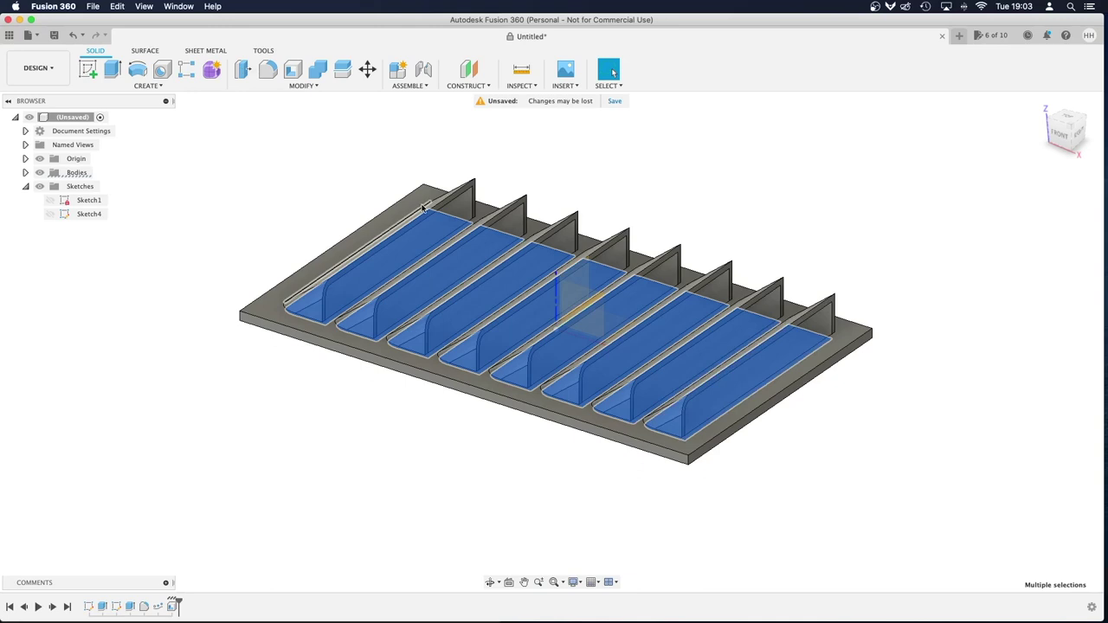
pyautogui.press('e')
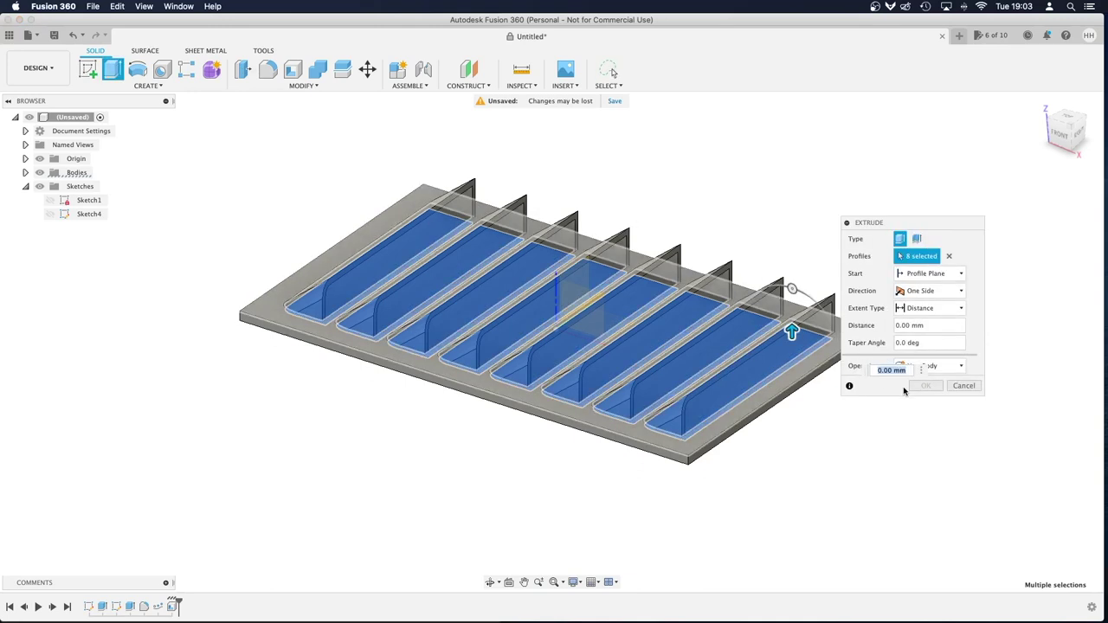
# Step: Cut-extrude the eight channel floors -4 mm through the plate
pyautogui.write('-4')
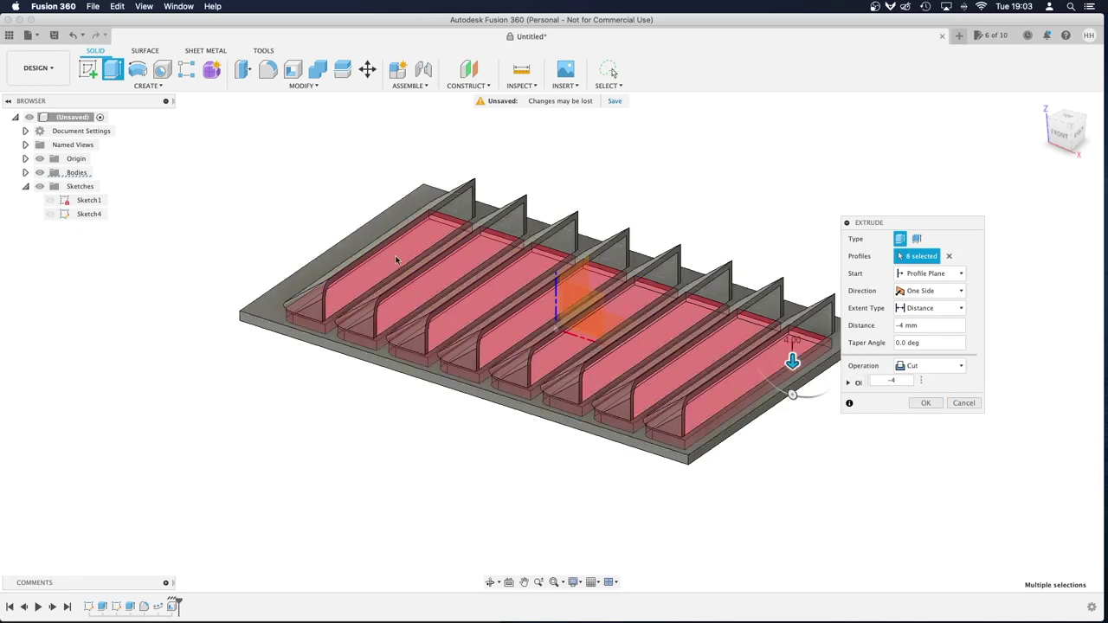
pyautogui.click(944, 365)
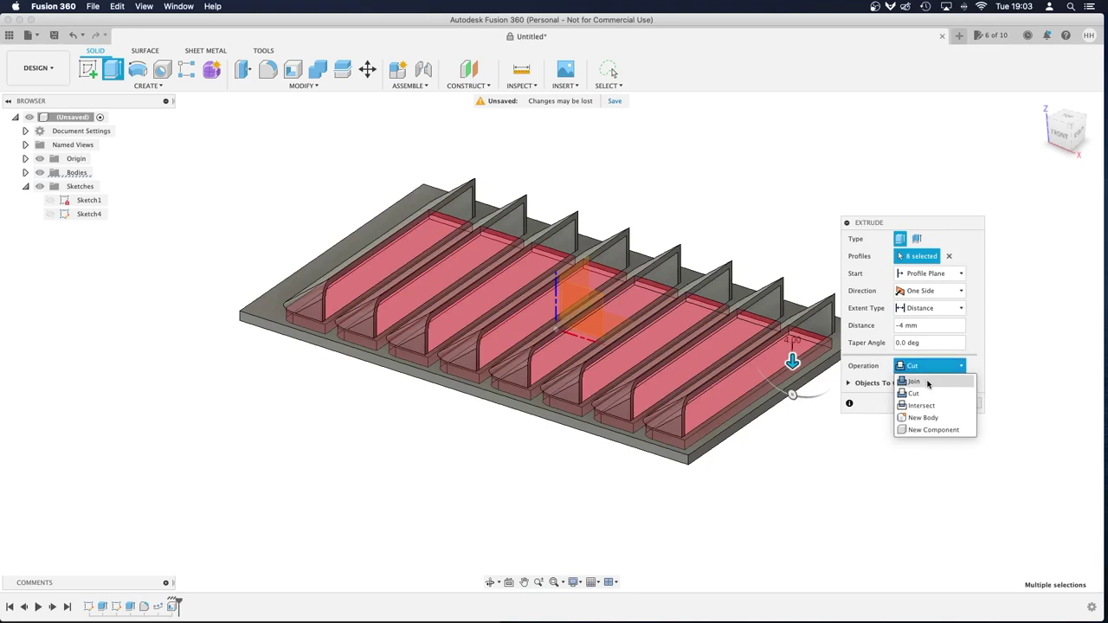
pyautogui.click(922, 394)
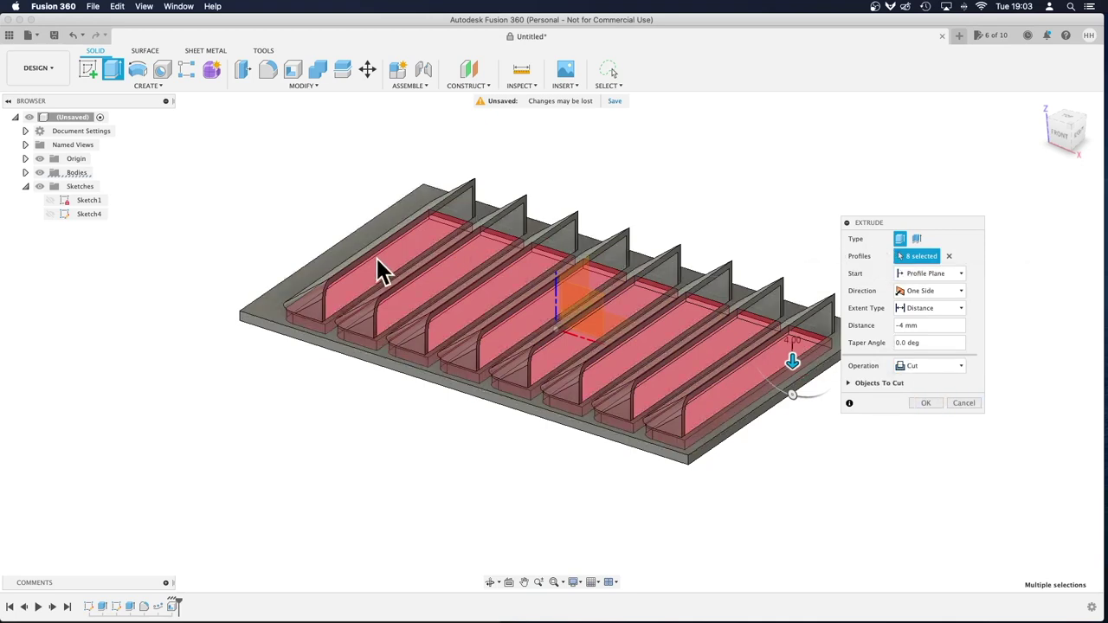
pyautogui.click(924, 403)
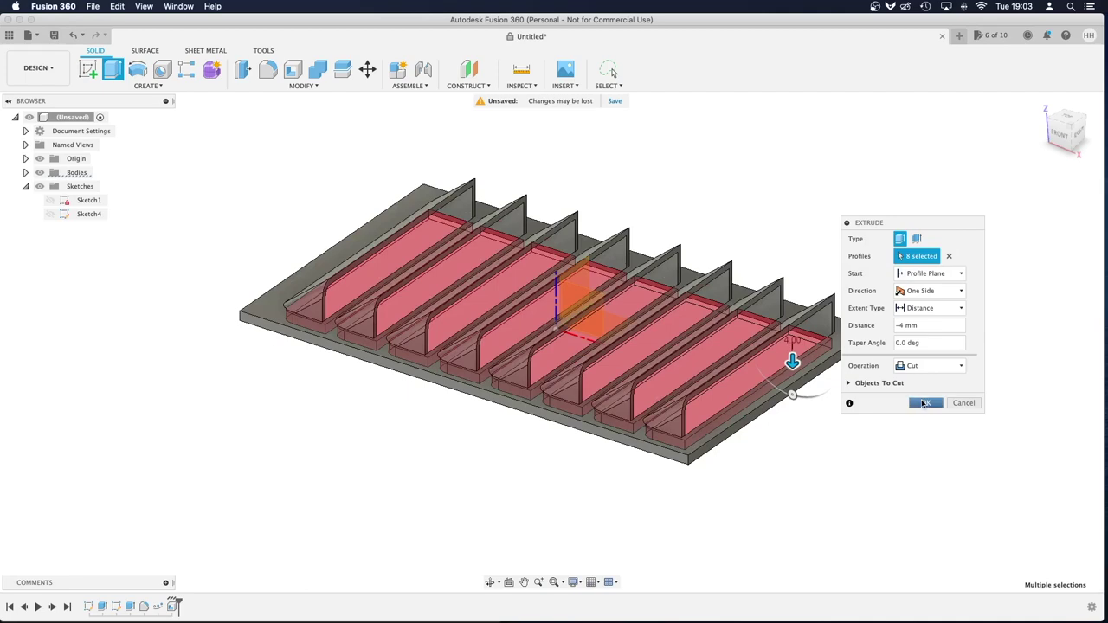
pyautogui.click(491, 582)
pyautogui.moveTo(790, 244); pyautogui.dragTo(736, 276)
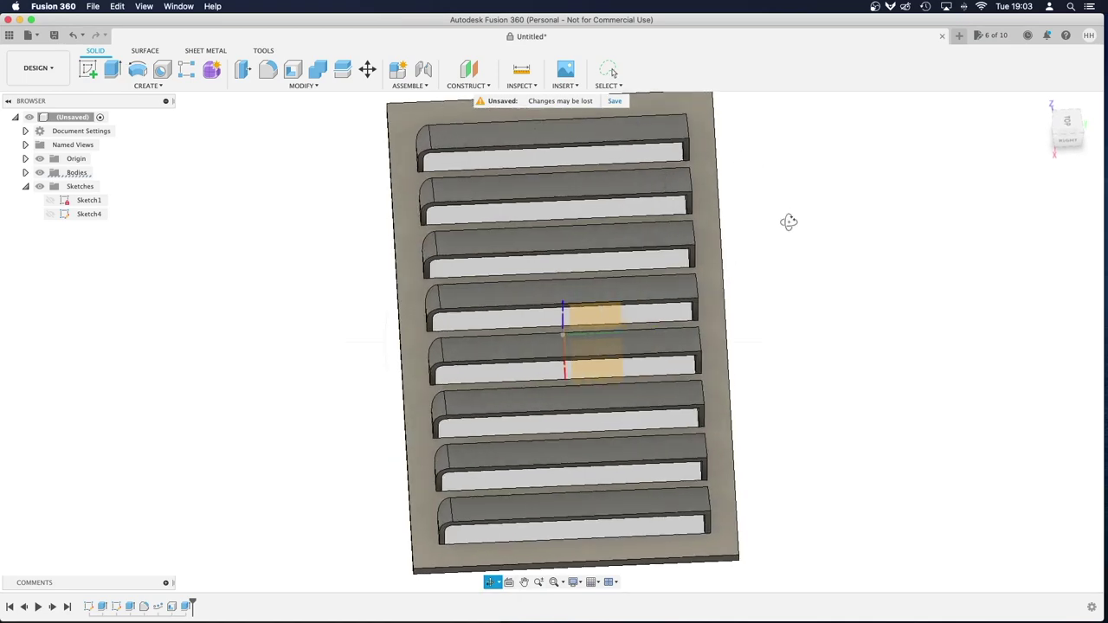
pyautogui.moveTo(787, 220); pyautogui.dragTo(710, 269)
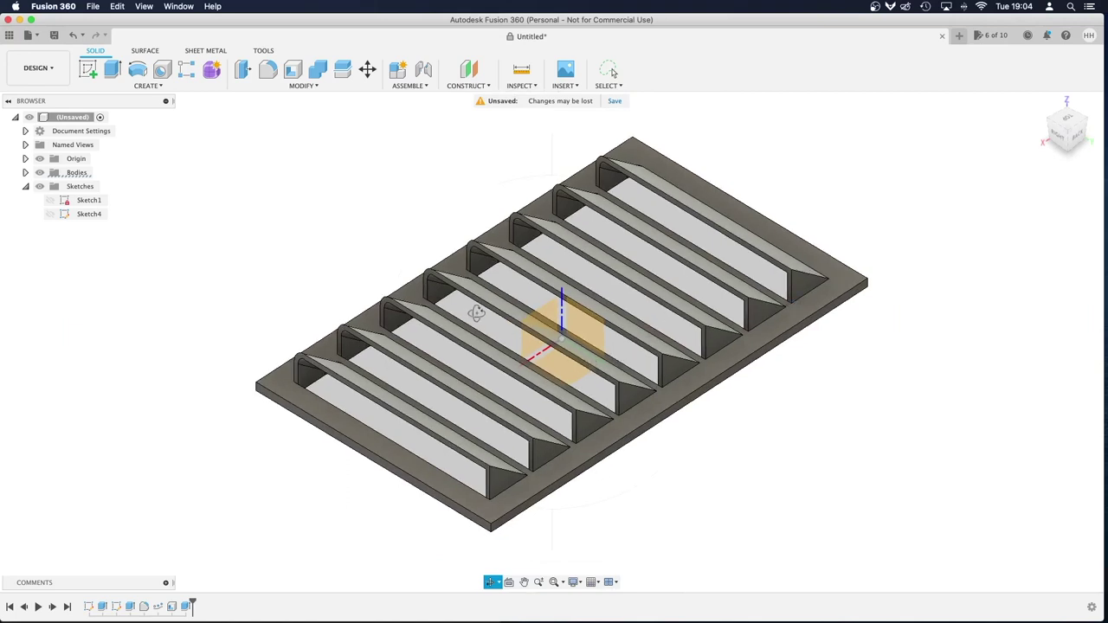
pyautogui.press('Escape')
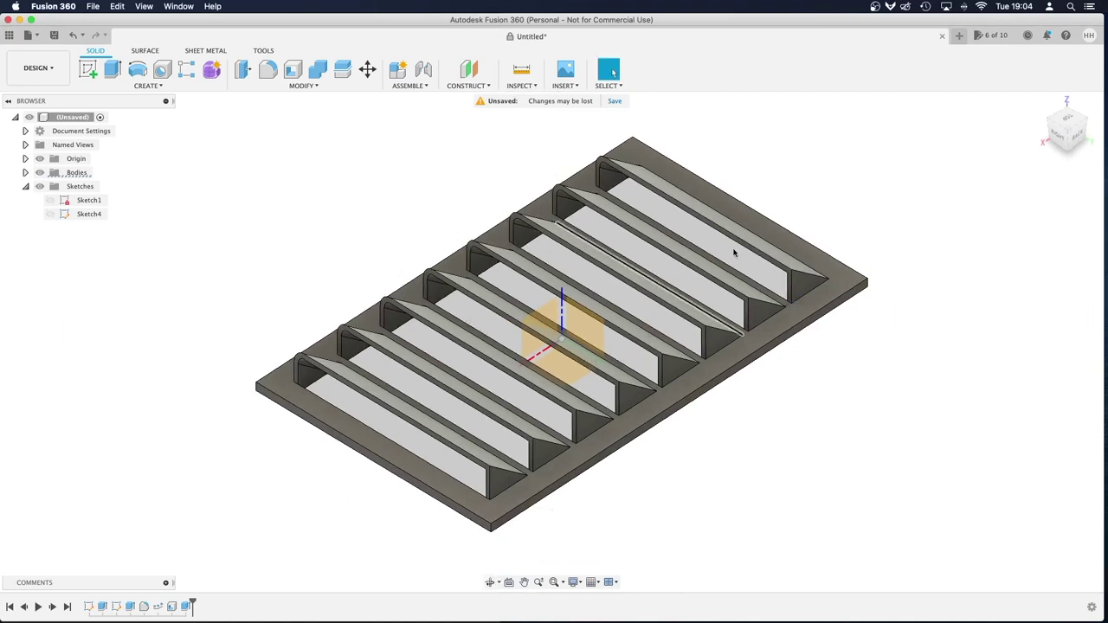
# Step: Edit Fillet1 to add the ridge's end edge as a new 5 mm fillet set
pyautogui.doubleClick(144, 607)
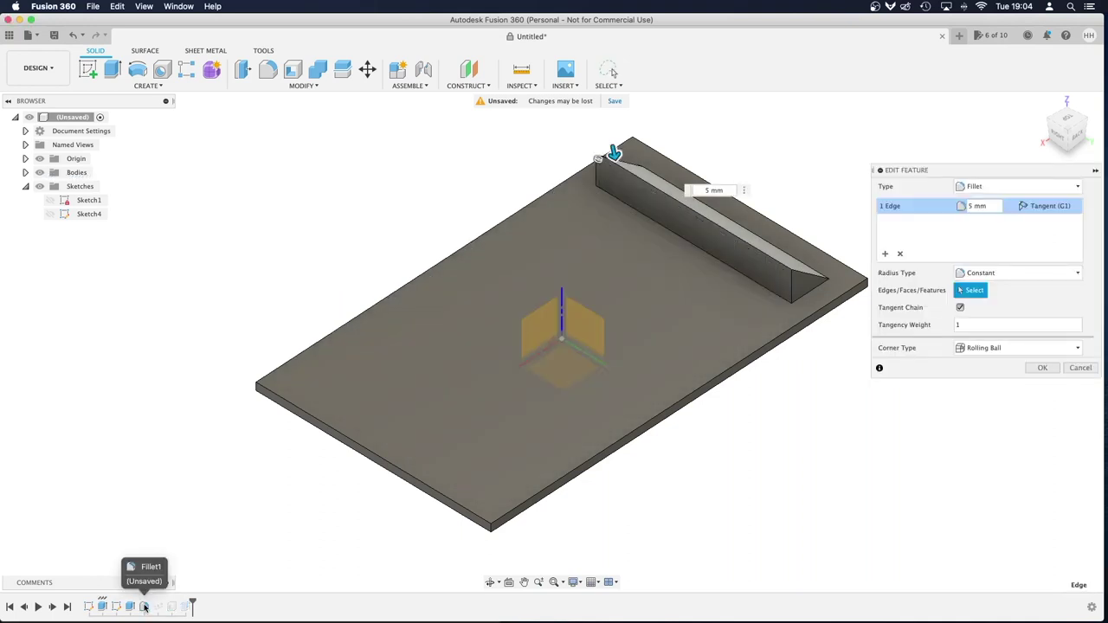
pyautogui.moveTo(928, 173); pyautogui.dragTo(284, 144)
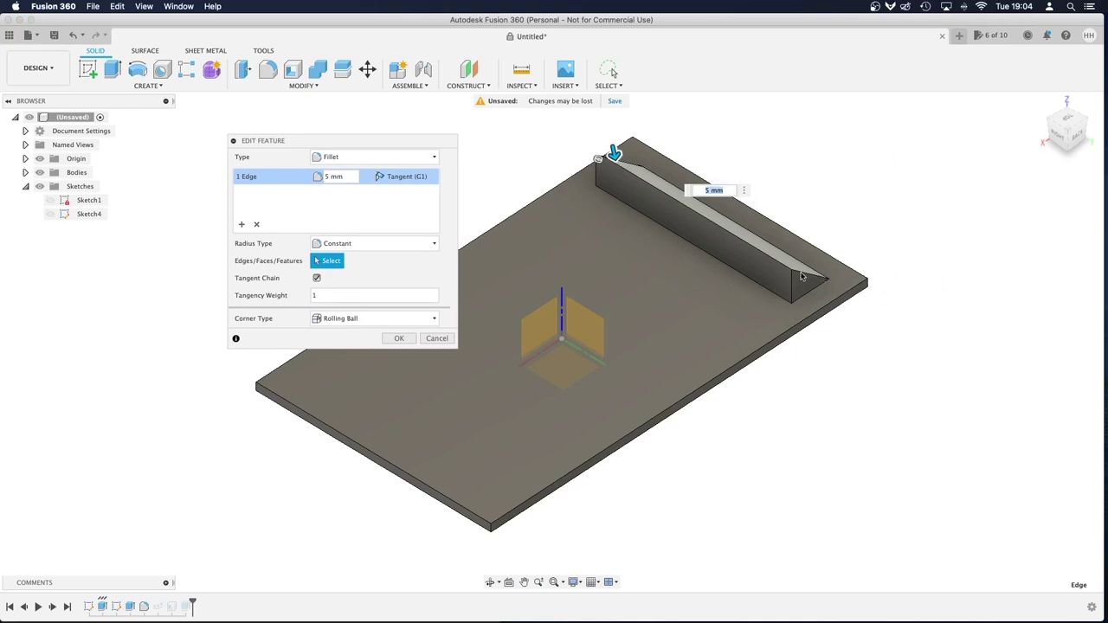
pyautogui.click(256, 224)
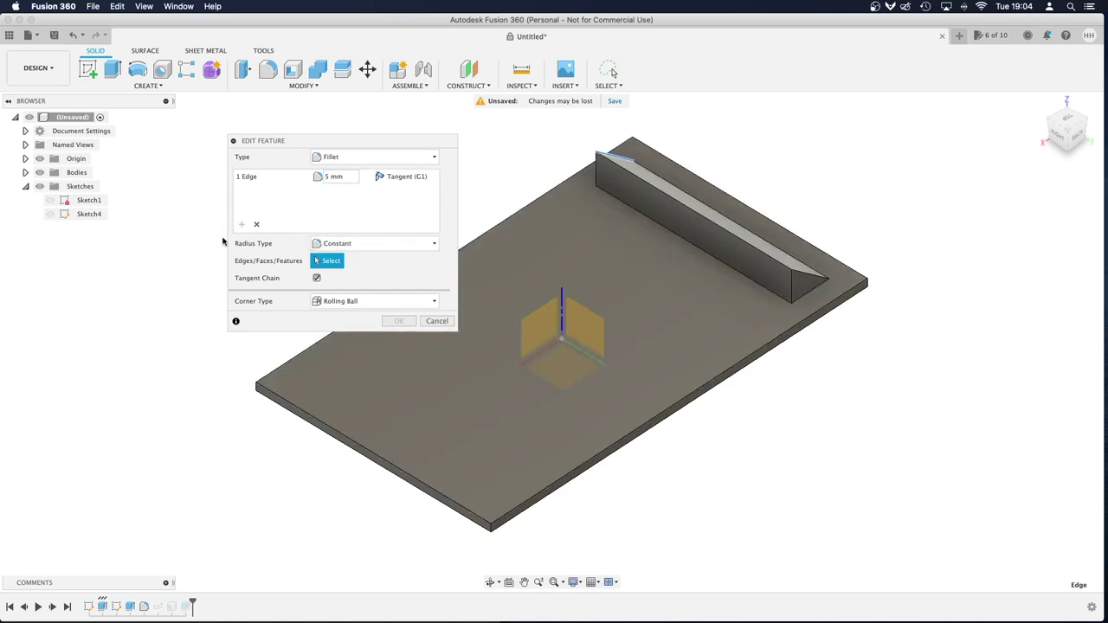
pyautogui.click(800, 276)
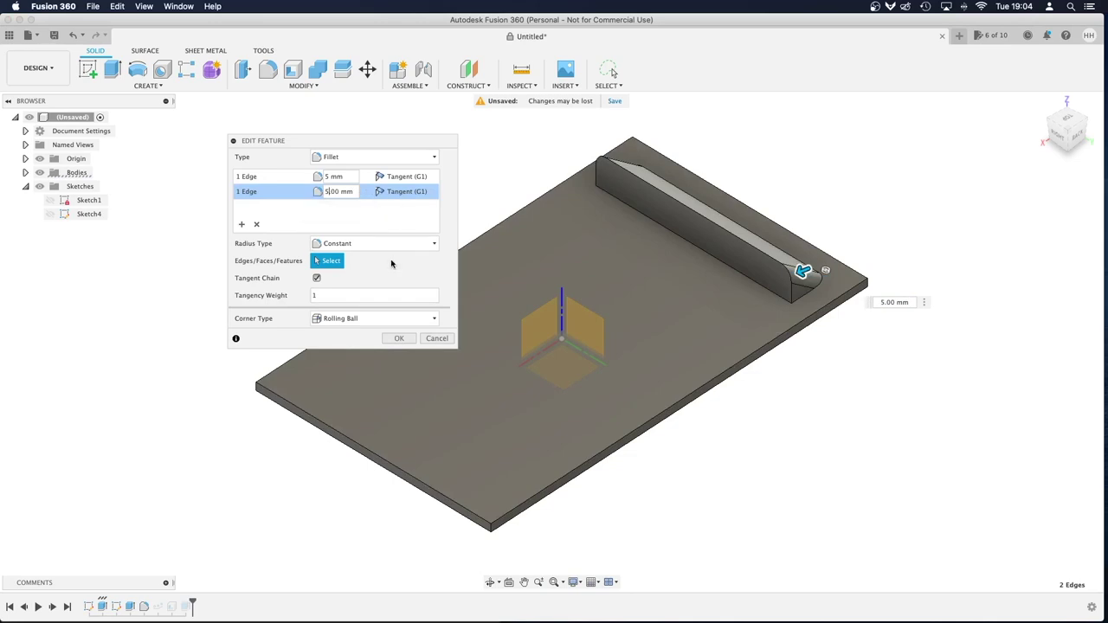
pyautogui.click(395, 339)
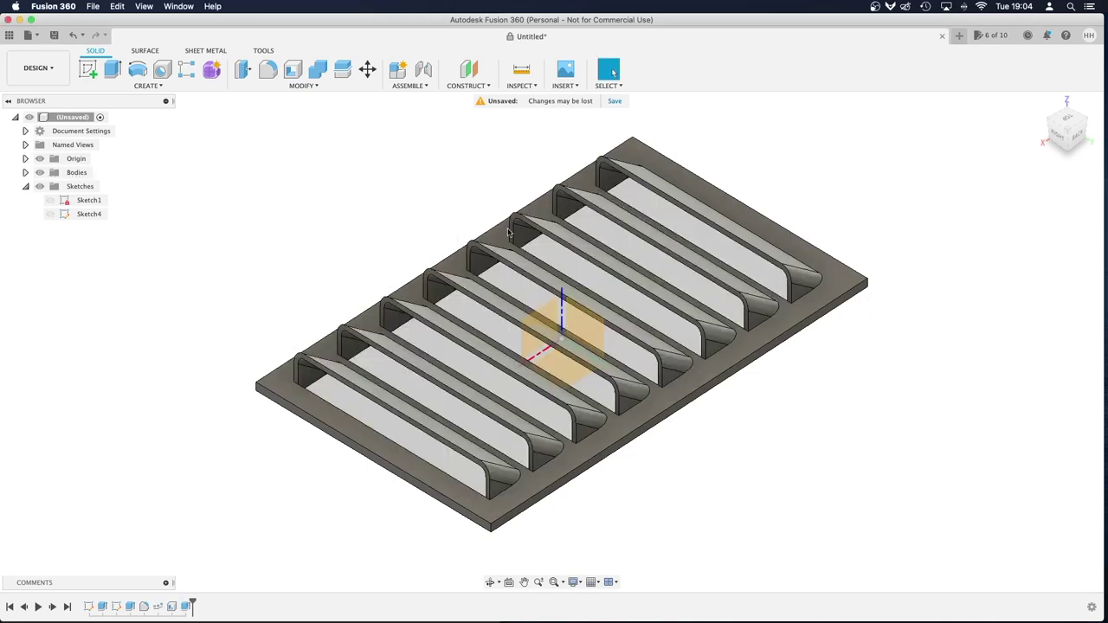
pyautogui.click(490, 582)
pyautogui.moveTo(395, 488); pyautogui.dragTo(435, 551)
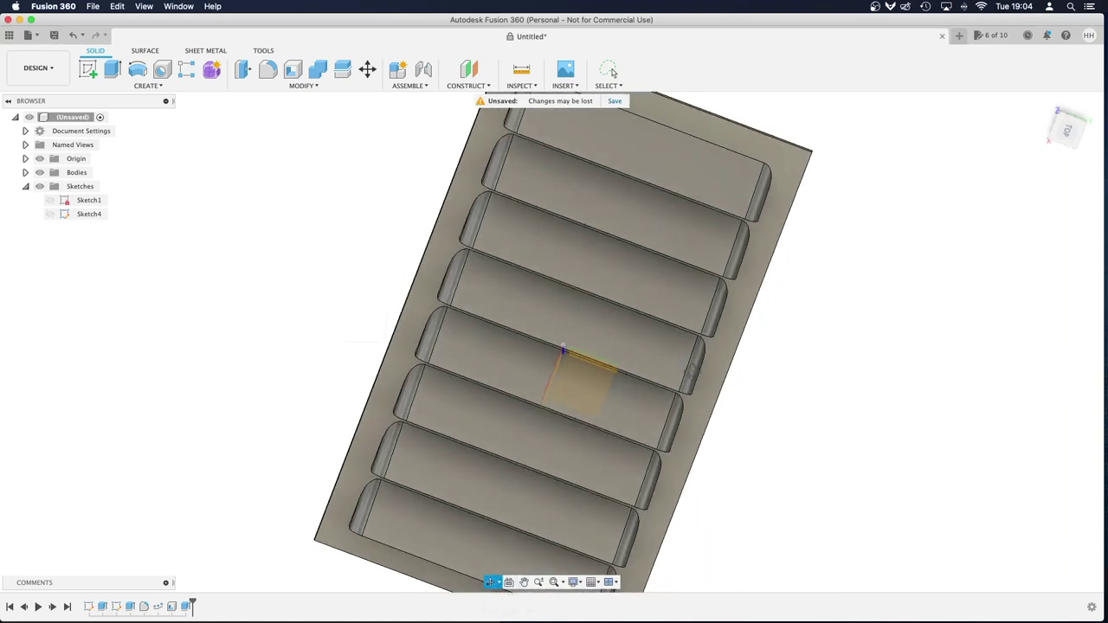
pyautogui.moveTo(742, 354); pyautogui.dragTo(699, 363)
pyautogui.moveTo(480, 377); pyautogui.dragTo(454, 329)
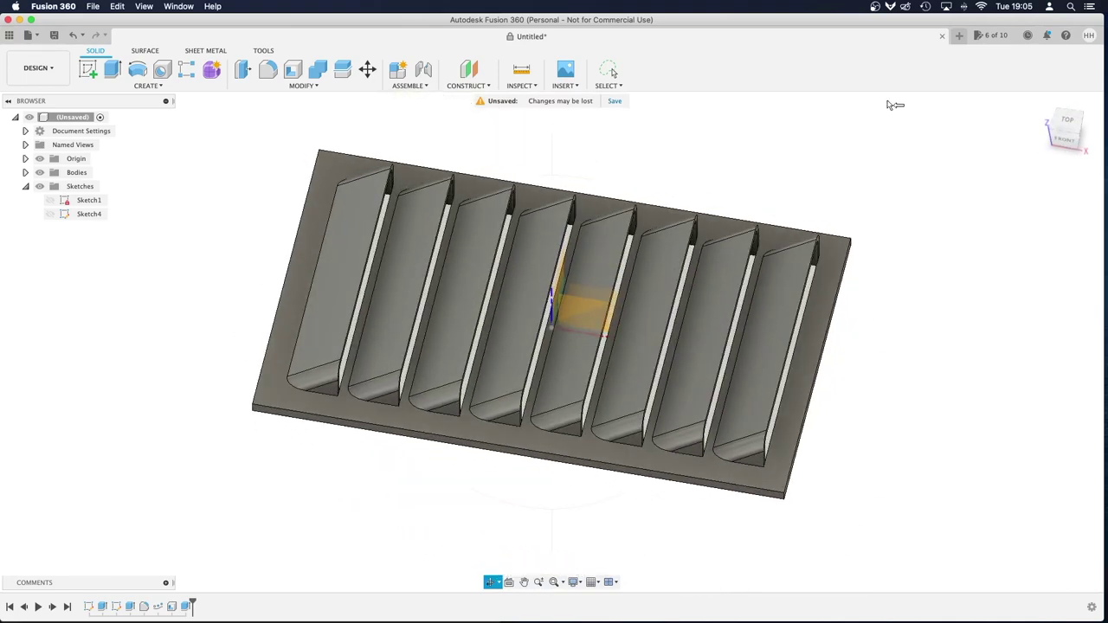